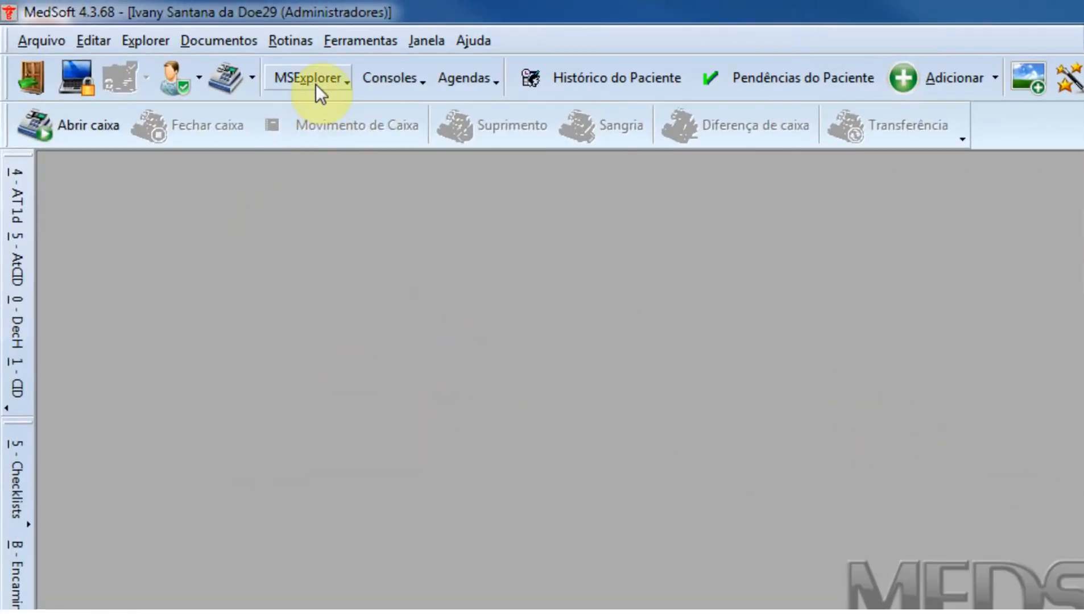
# Open the BRASDESCO SAUDE billing category from the MSExplorer's Financeiro section and open its Único plan
pyautogui.click(316, 84)
pyautogui.click(324, 114)
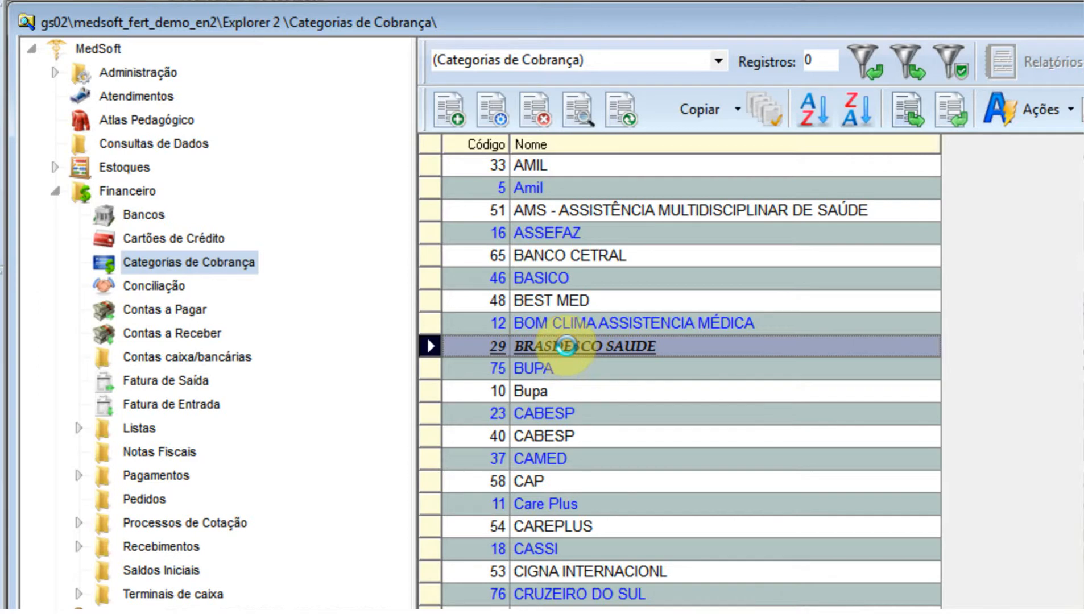
pyautogui.doubleClick(567, 350)
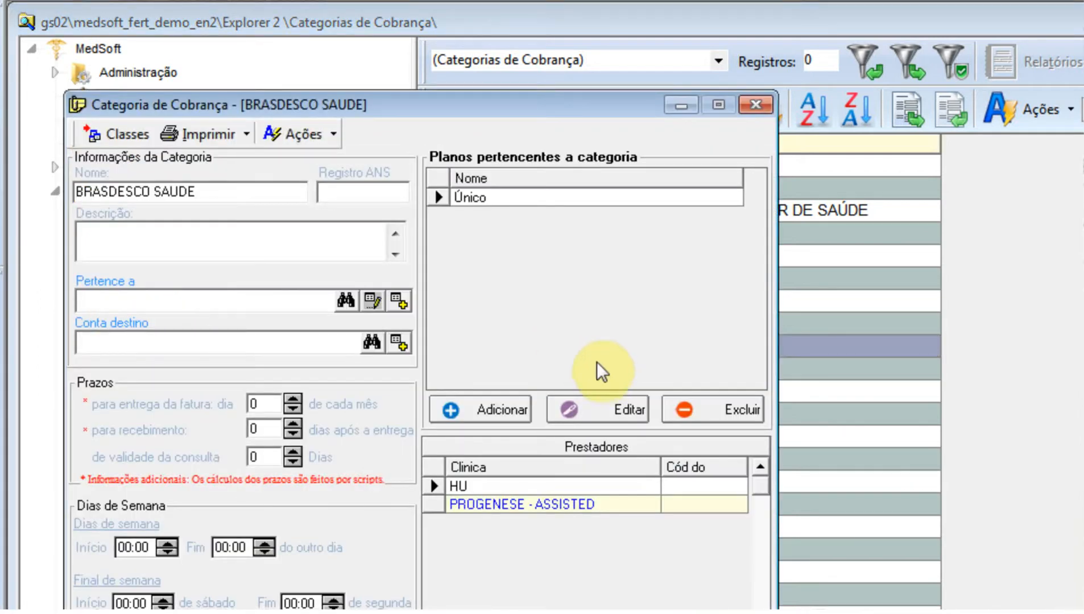
pyautogui.click(509, 206)
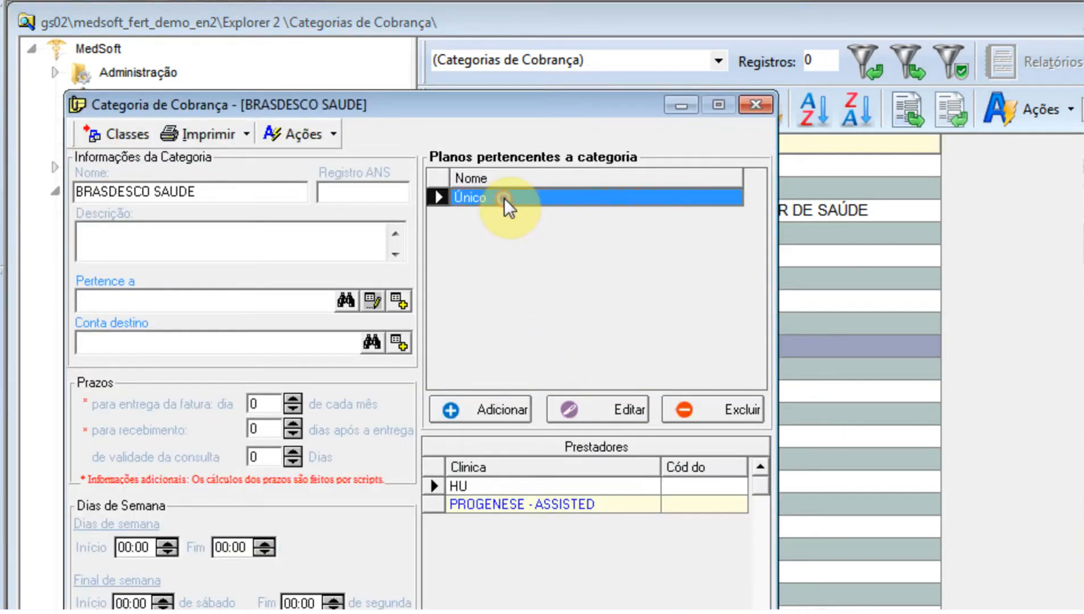
pyautogui.doubleClick(509, 206)
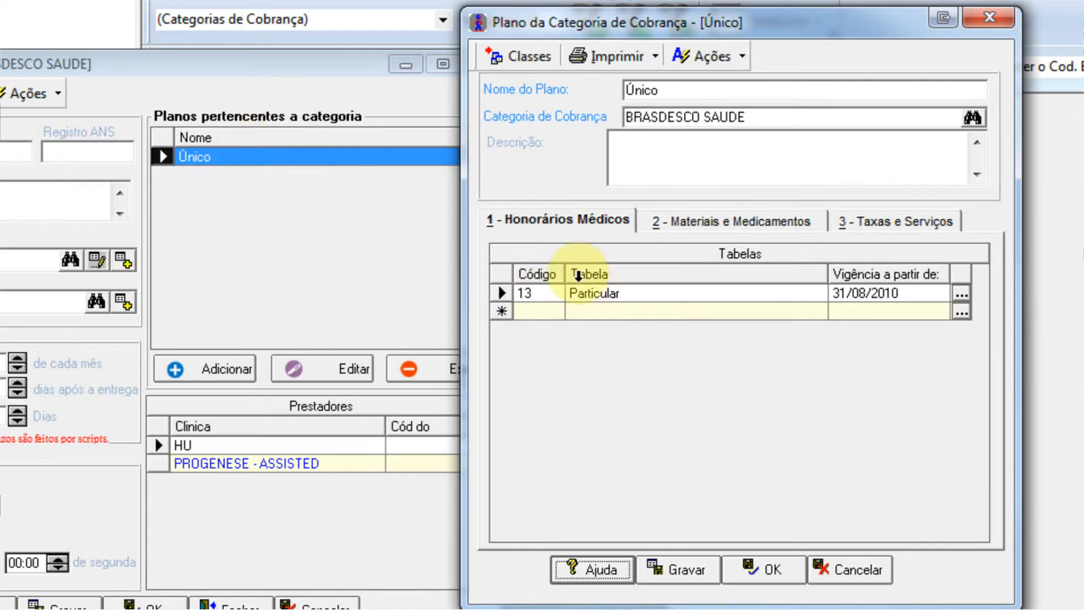
# Review the Único plan's tables for materials, medical fees, and taxes and services, then close the plan and its category
pyautogui.click(712, 226)
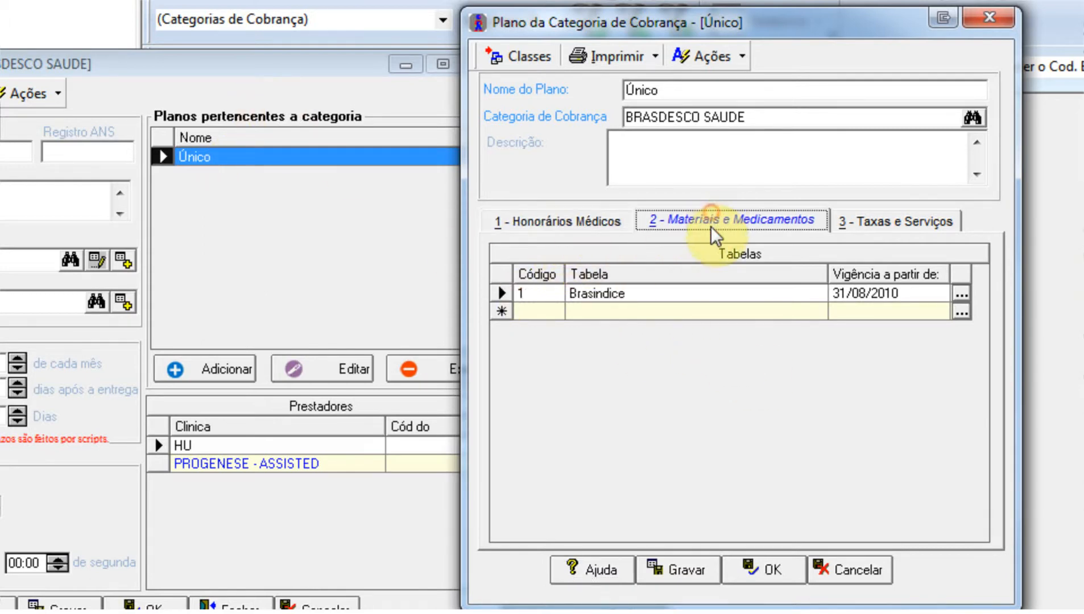
pyautogui.click(560, 223)
pyautogui.click(882, 220)
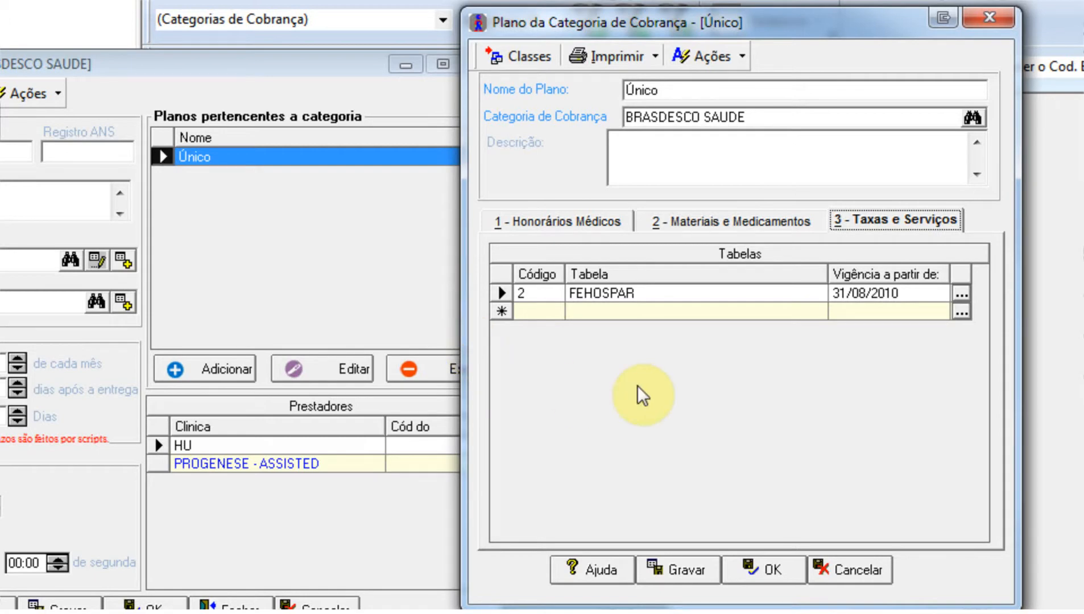
pyautogui.click(848, 572)
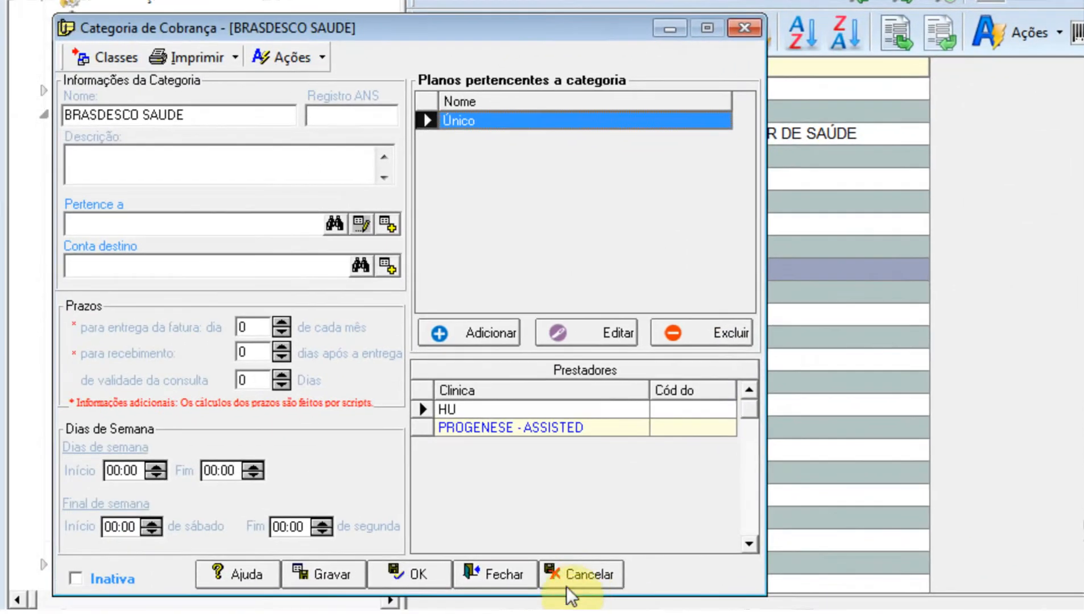
pyautogui.click(375, 602)
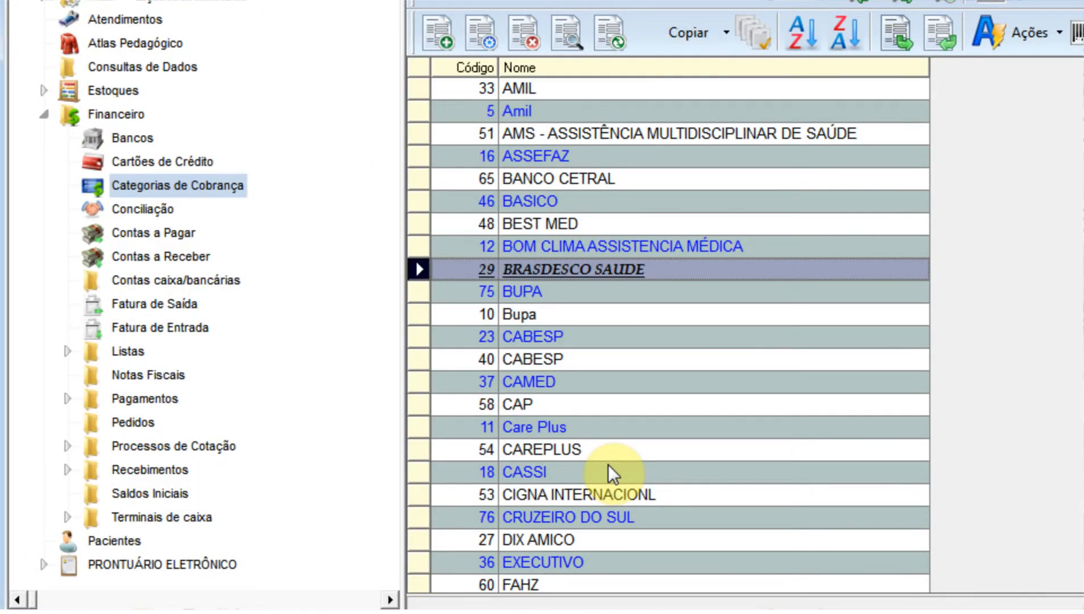
# Find the Particular billing category in the list and open its record
pyautogui.click(612, 472)
pyautogui.scroll(-7, 614, 472)
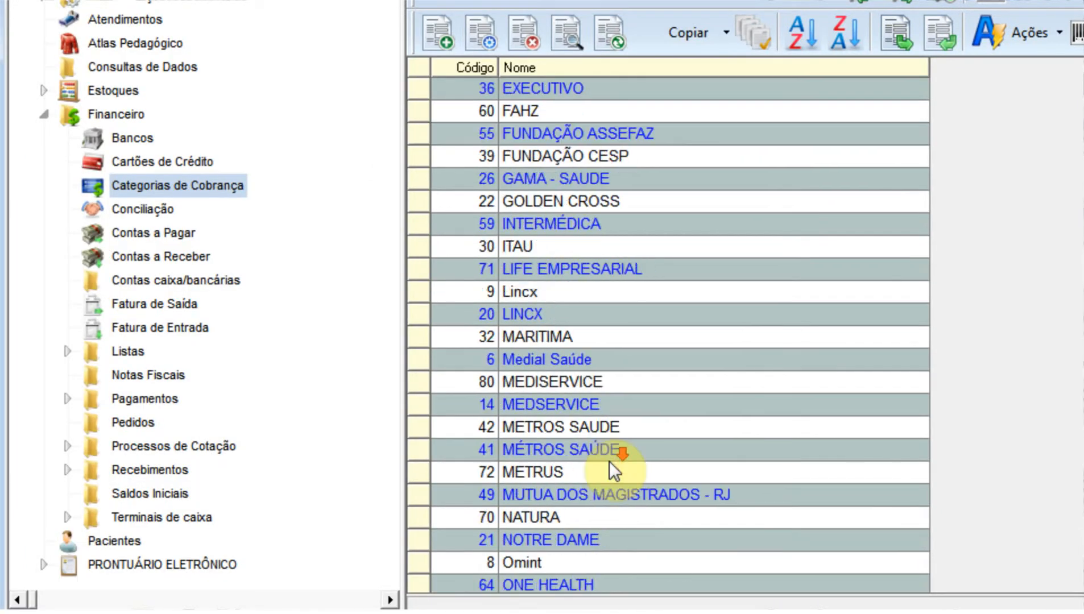
pyautogui.scroll(-2, 614, 471)
pyautogui.scroll(-2, 614, 471)
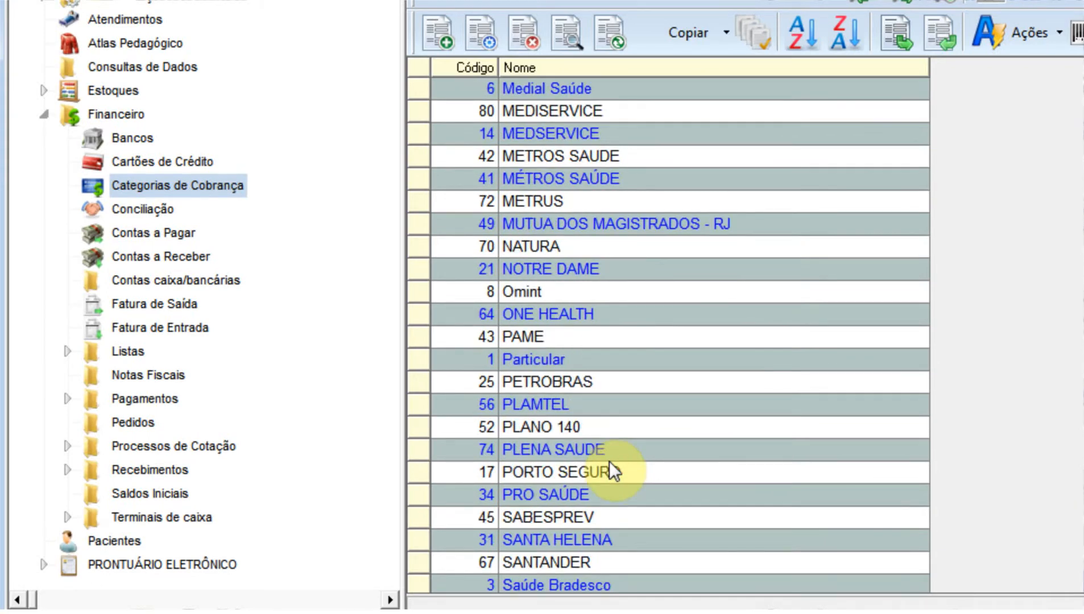
pyautogui.click(568, 360)
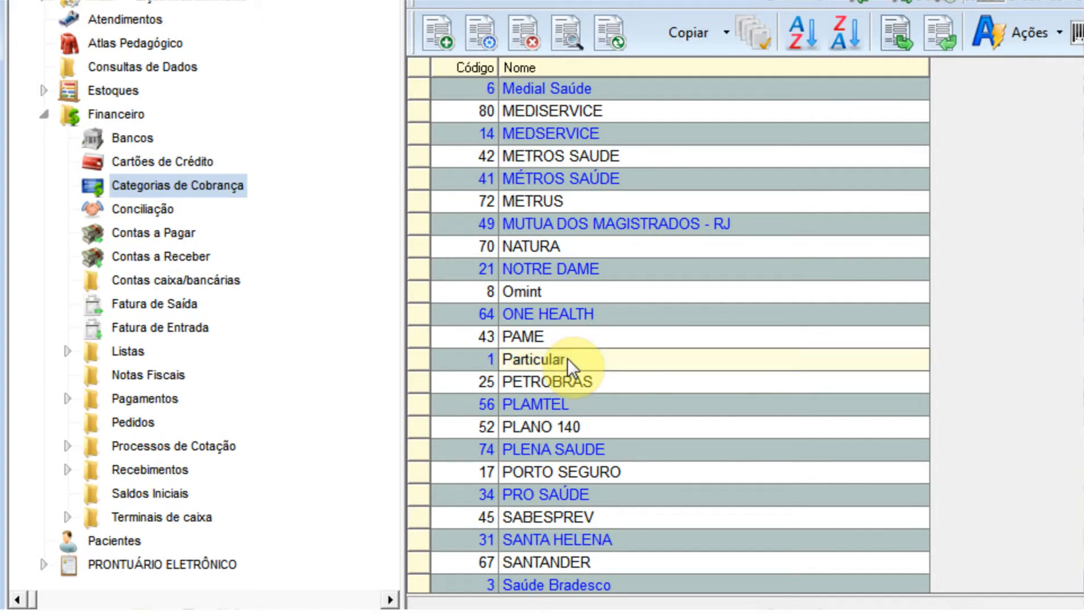
pyautogui.doubleClick(569, 363)
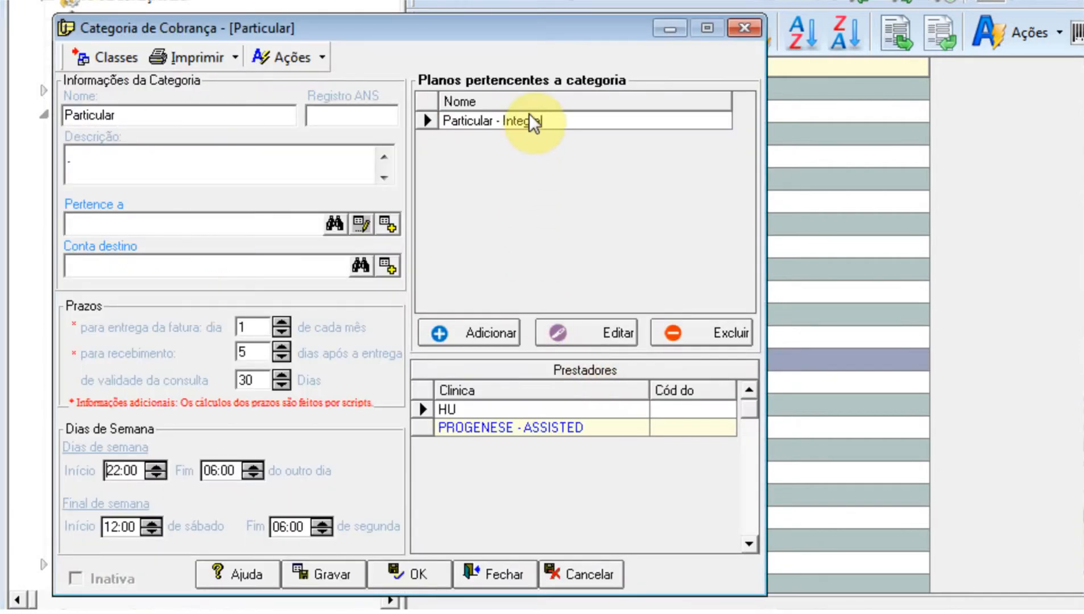
# Check the medical fees table of the Particular - Integral plan, then close the plan and its category
pyautogui.click(559, 121)
pyautogui.doubleClick(558, 121)
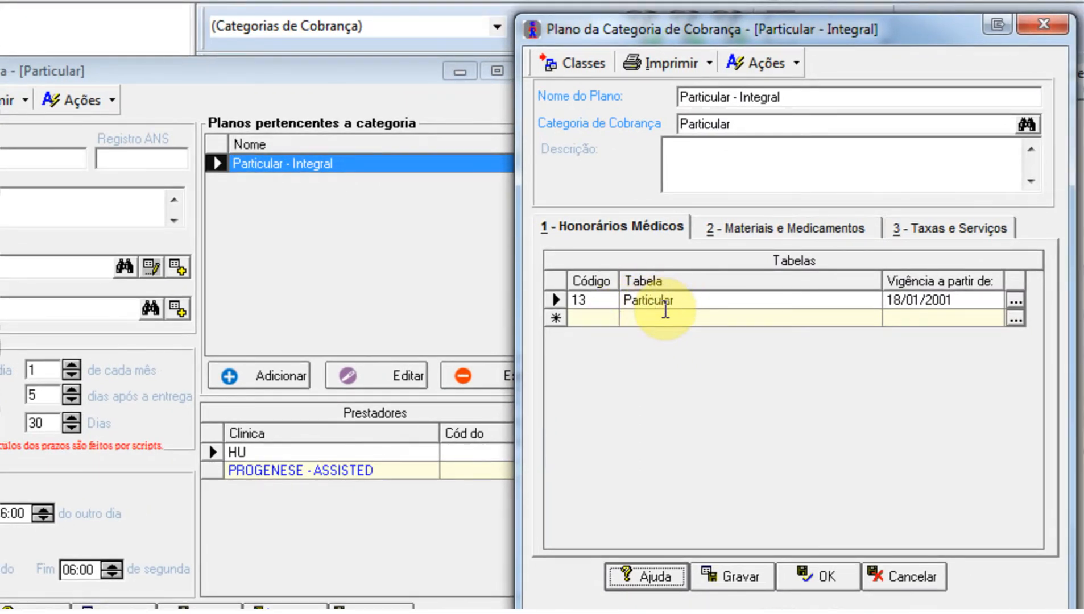
pyautogui.click(844, 585)
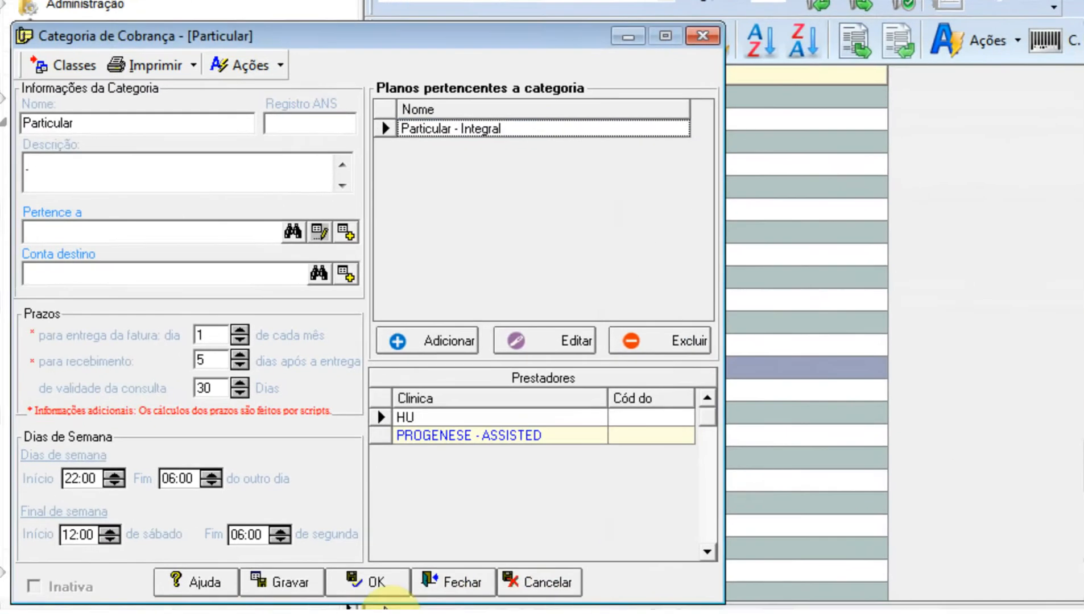
pyautogui.click(401, 585)
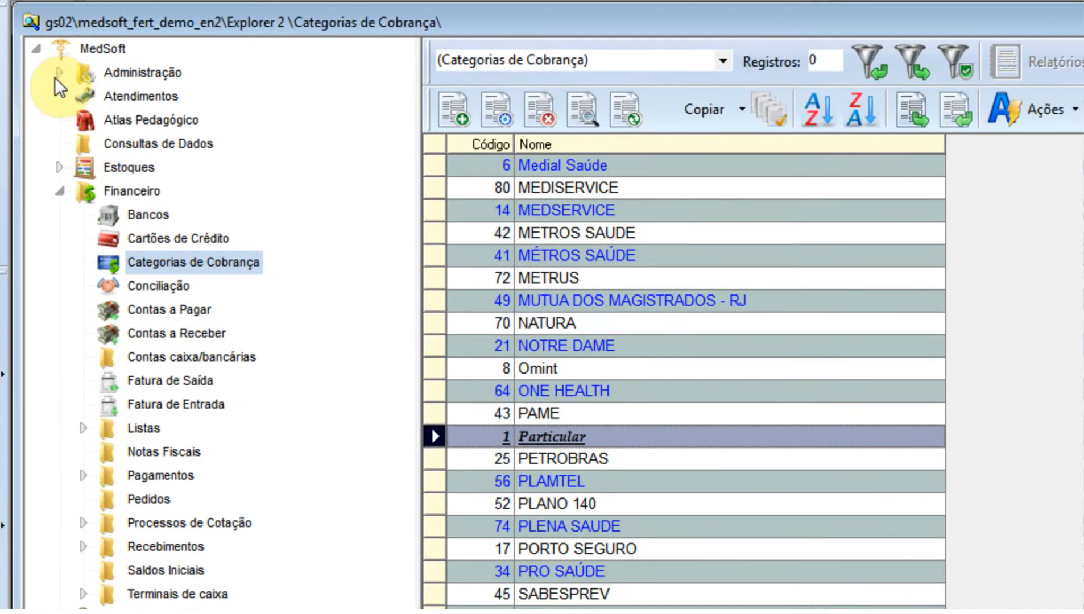
# Show the Particular price list under Administração's procedure lists and widen its Procedimento column to read the full names
pyautogui.click(58, 74)
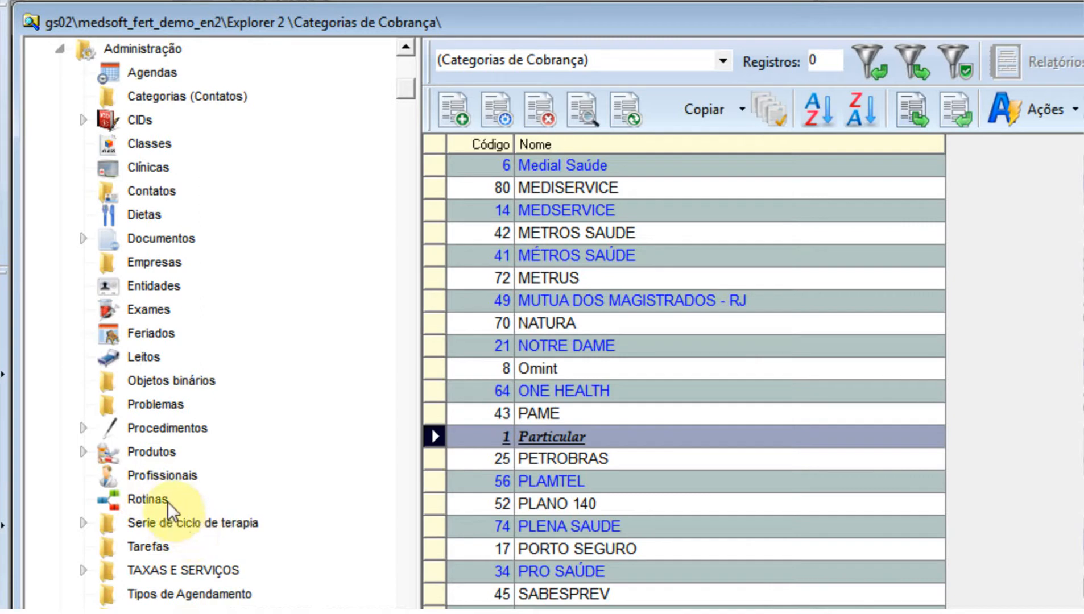
pyautogui.click(158, 426)
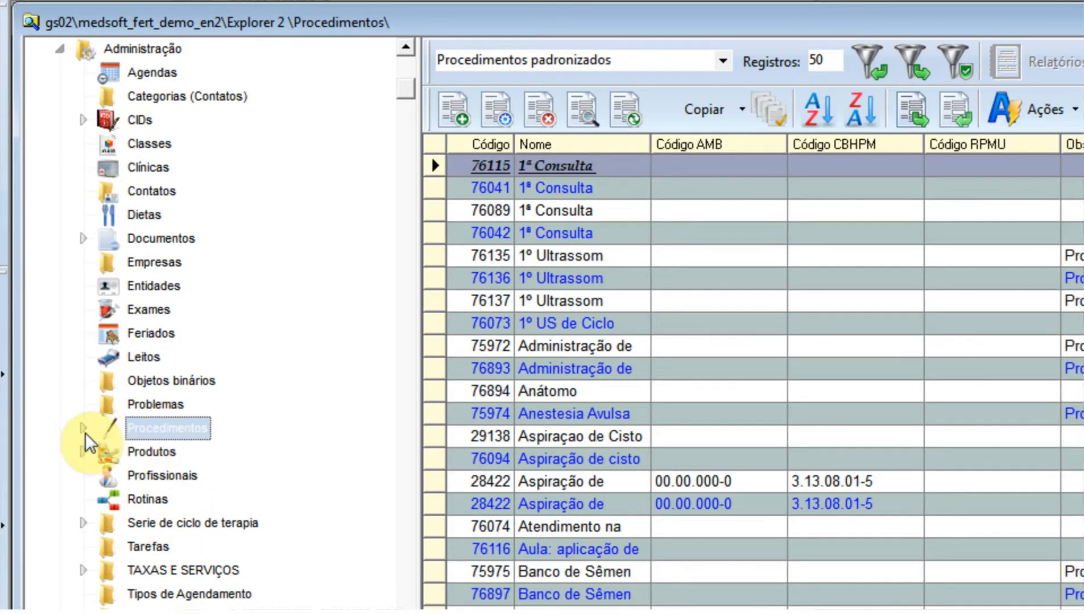
pyautogui.click(85, 432)
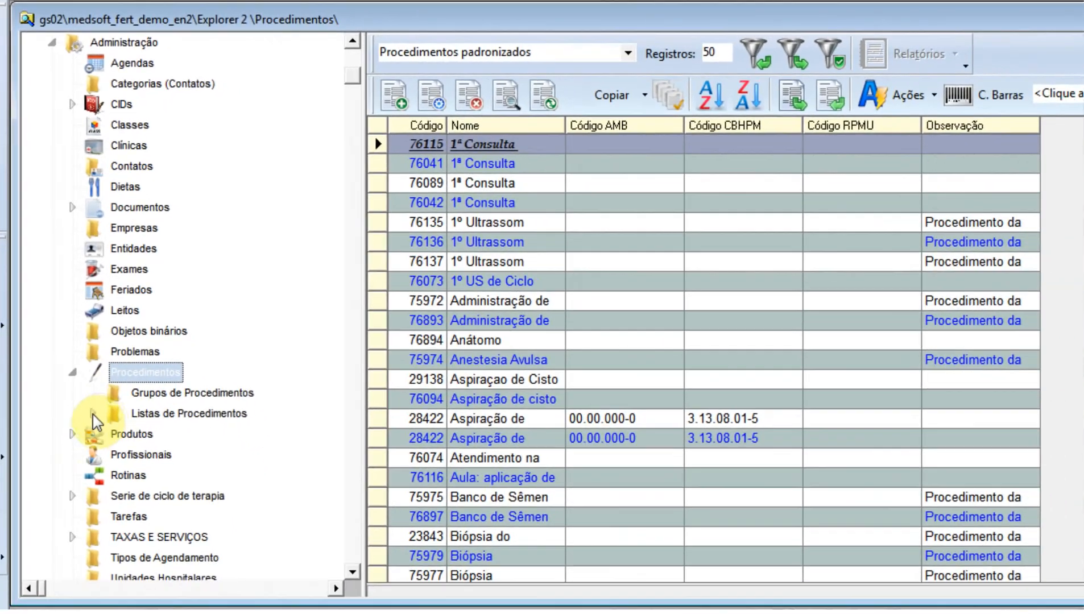
pyautogui.click(107, 475)
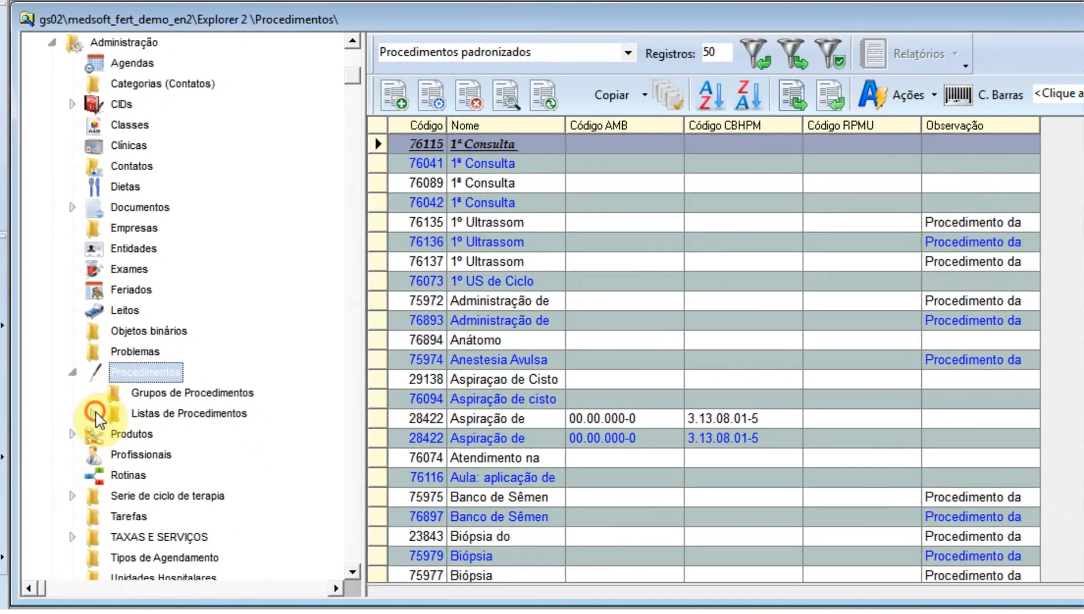
pyautogui.click(353, 573)
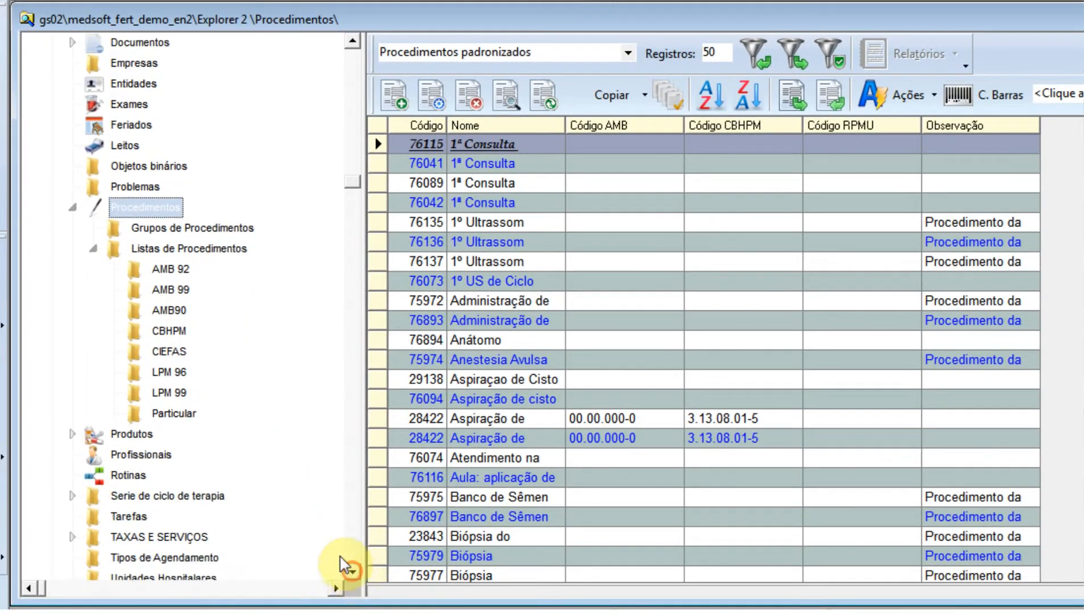
pyautogui.click(177, 421)
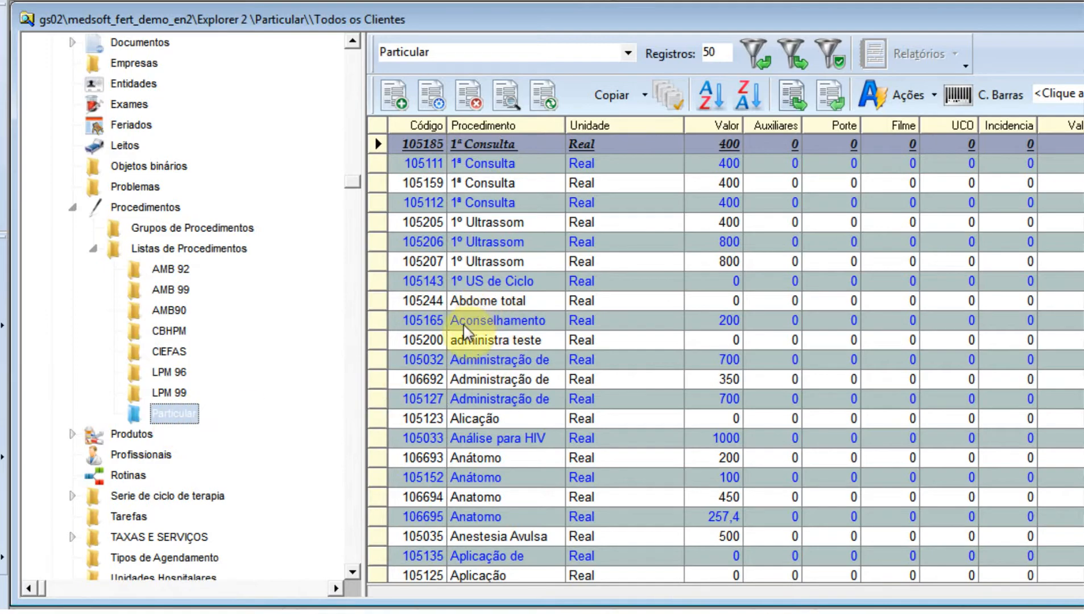
pyautogui.moveTo(567, 125); pyautogui.dragTo(777, 141)
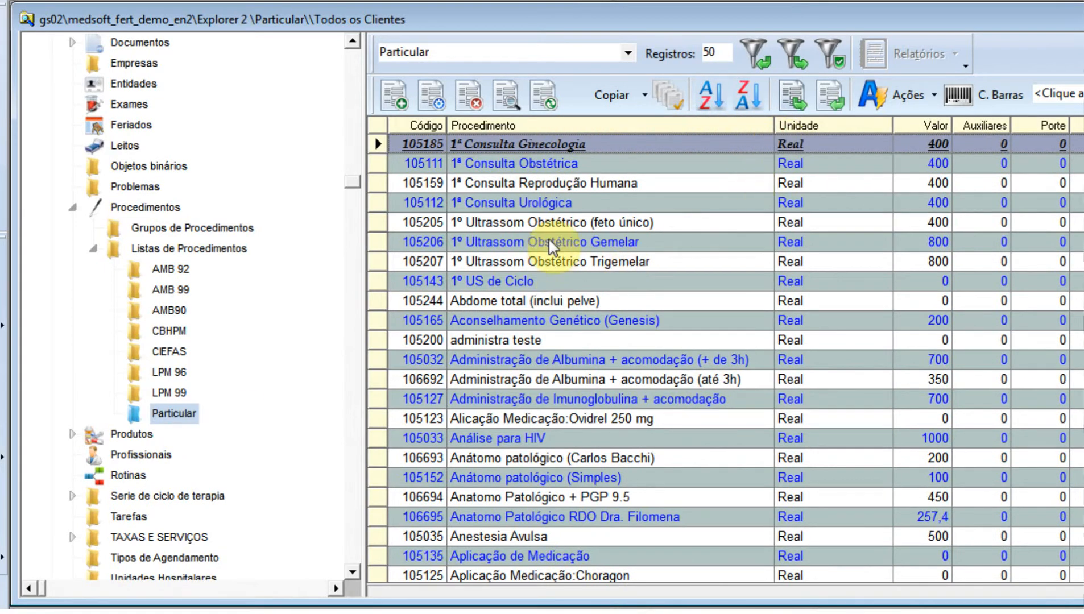
# List all procedures with the (Procedimentos) filter and set the record limit to 0
pyautogui.click(160, 211)
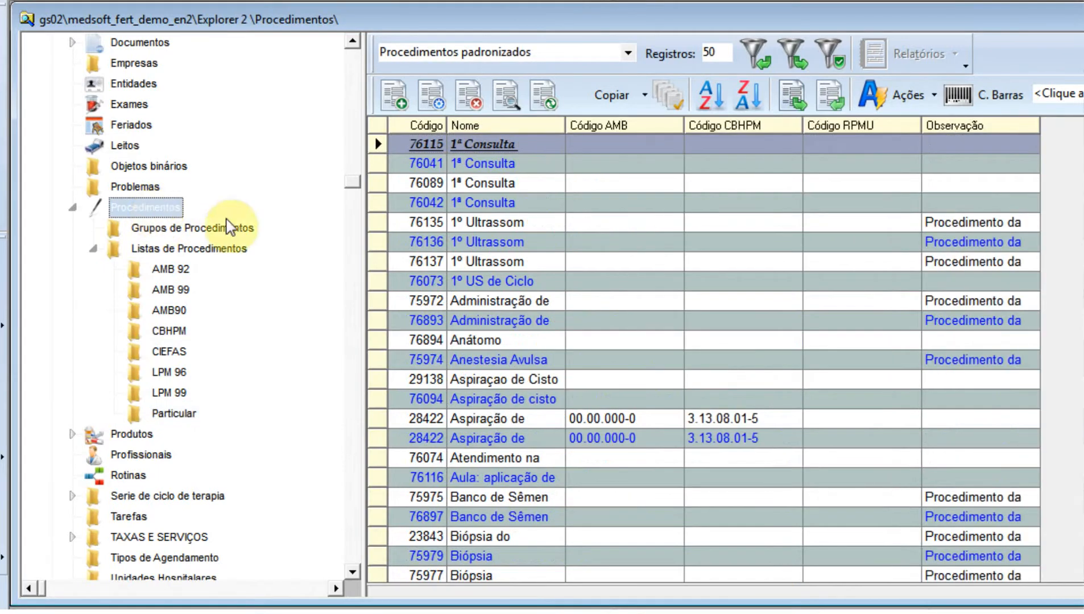
pyautogui.click(627, 52)
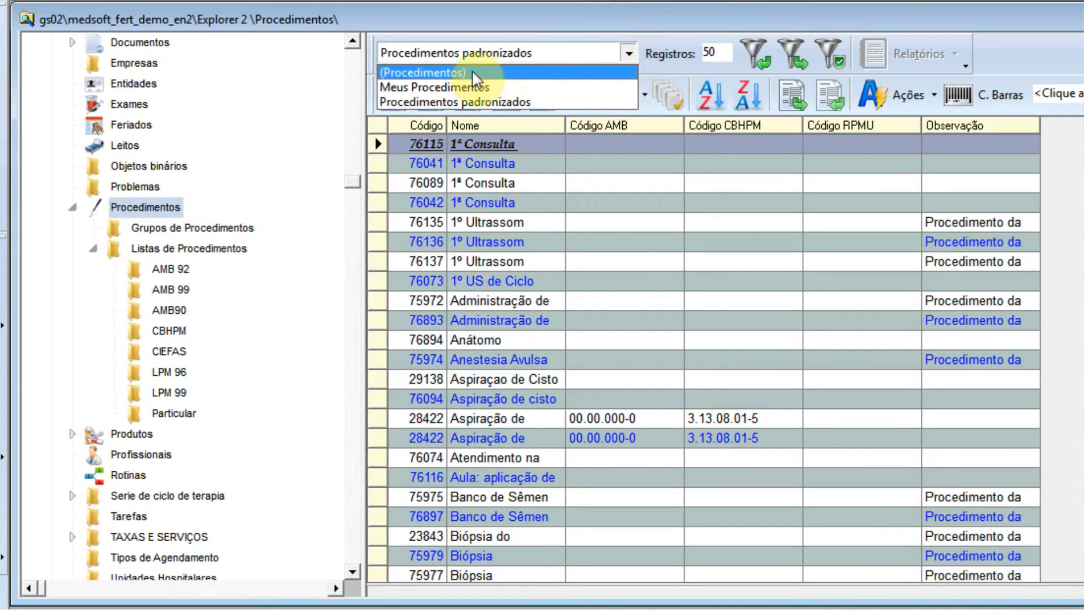
pyautogui.click(455, 72)
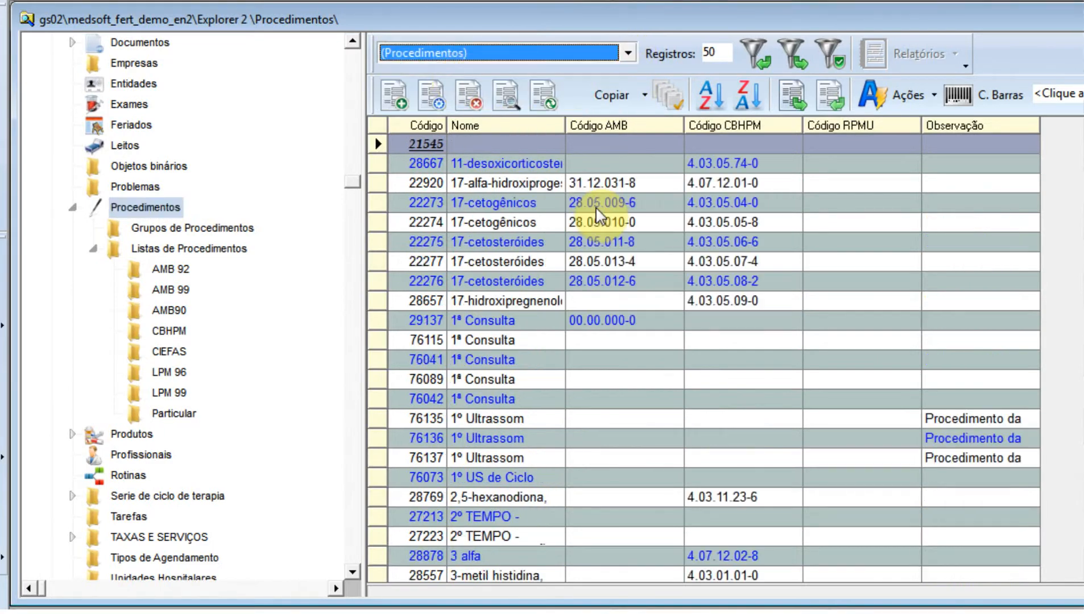
pyautogui.click(719, 53)
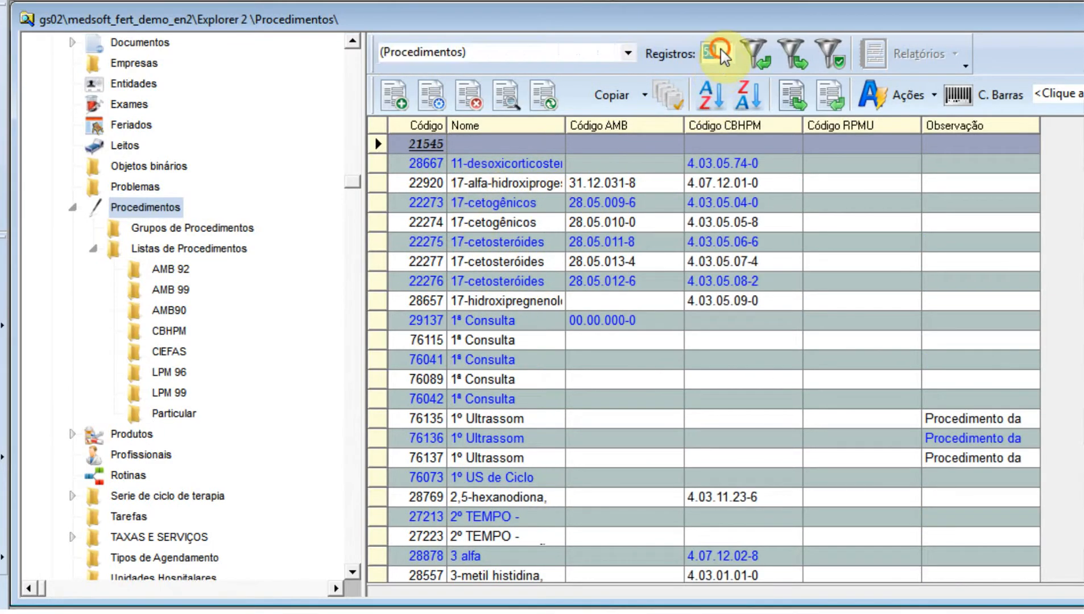
pyautogui.write('0')
pyautogui.press('Return')
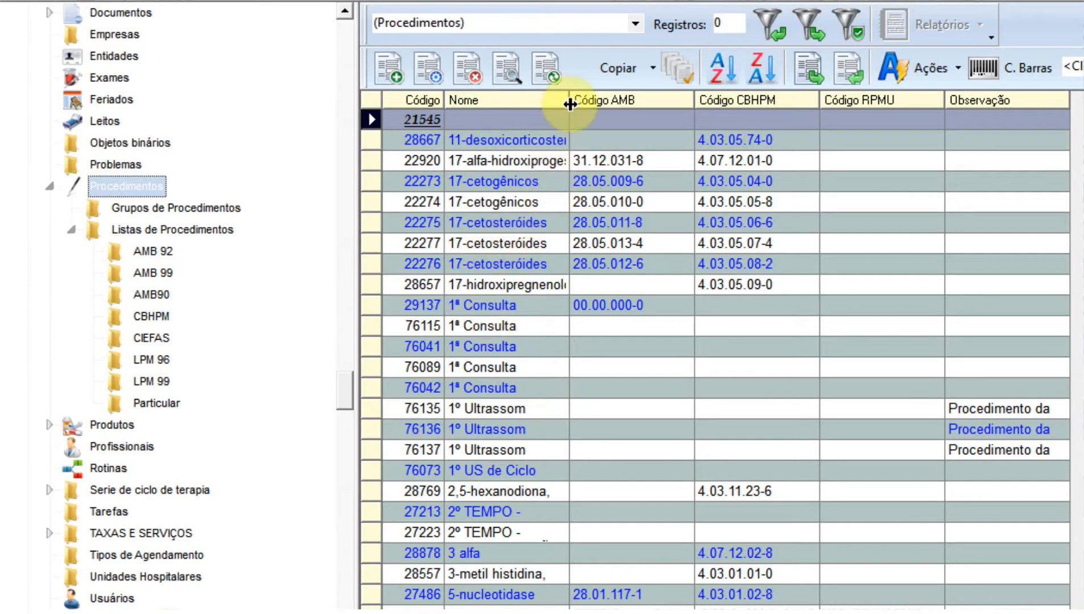
# Widen the Nome column of the procedure list and open the 1ª Consulta Reprodução Humana procedure
pyautogui.moveTo(570, 101); pyautogui.dragTo(570, 100)
pyautogui.moveTo(730, 104); pyautogui.dragTo(820, 100)
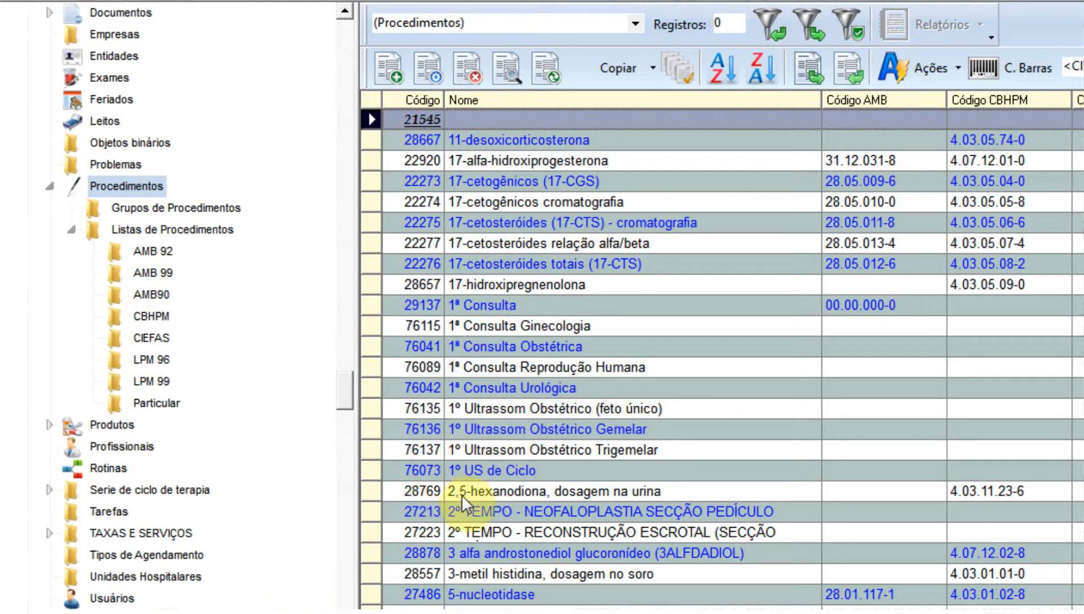
pyautogui.doubleClick(498, 378)
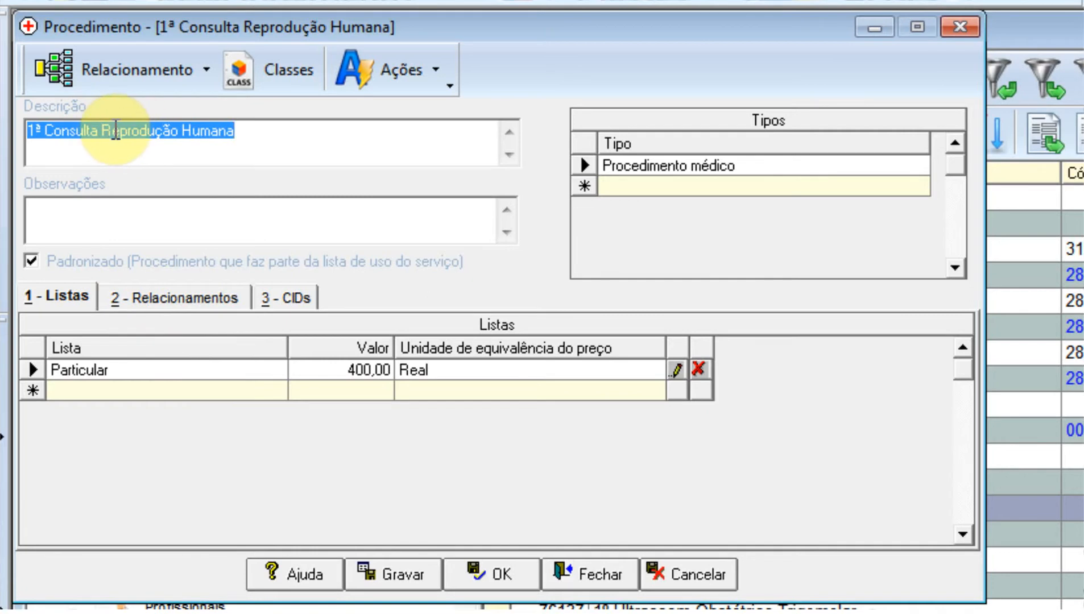
# Inspect the procedure's Particular price list item and close it without saving
pyautogui.click(133, 366)
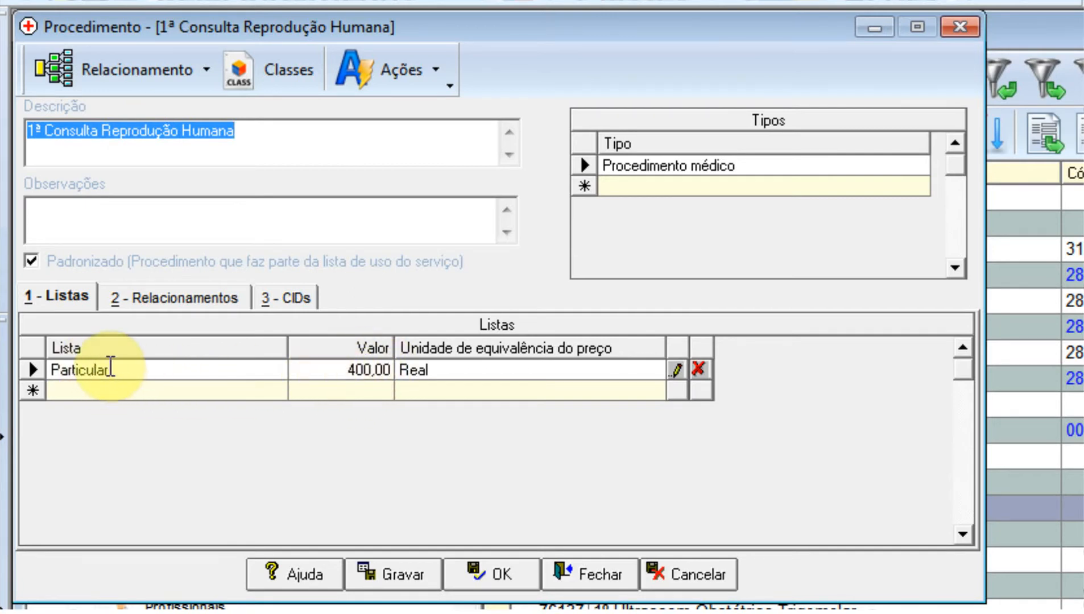
pyautogui.click(676, 370)
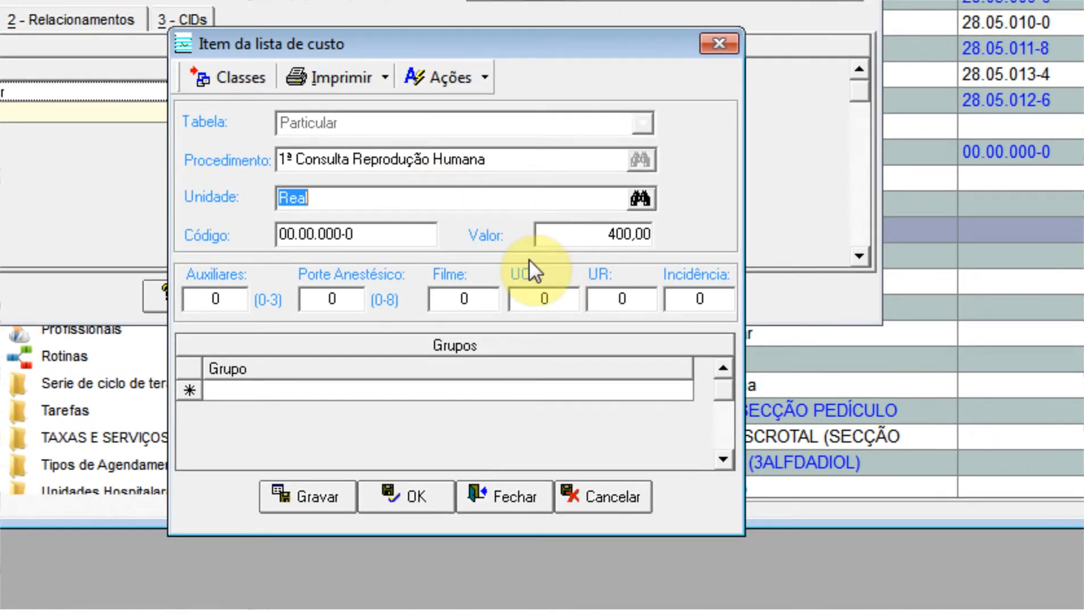
pyautogui.click(616, 496)
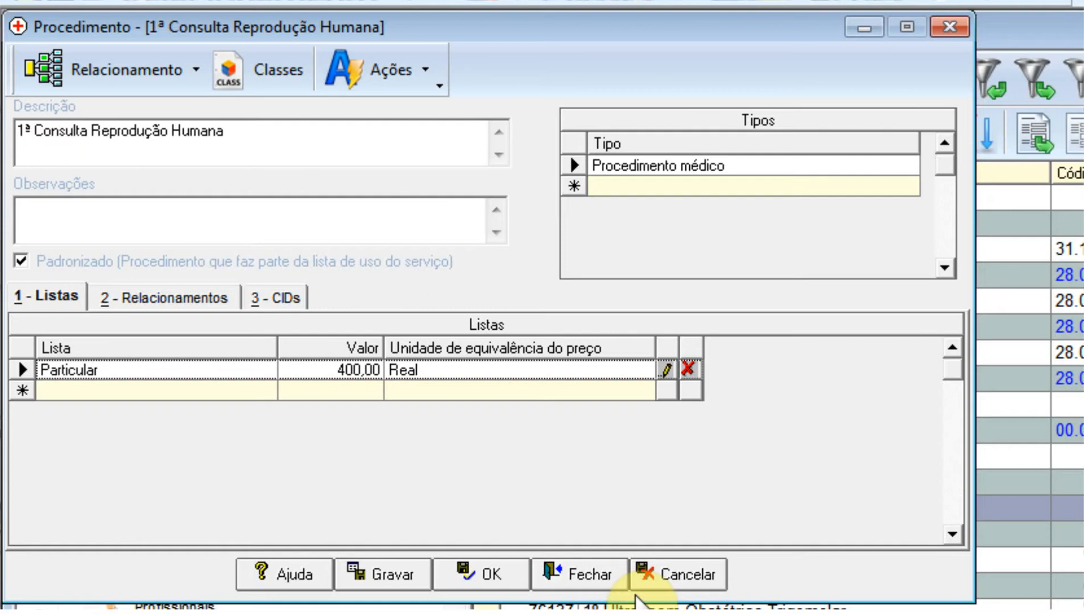
# Create a new price list item for the 1ª Consulta Reprodução Humana procedure with table CBHPM and unit Real
pyautogui.click(660, 401)
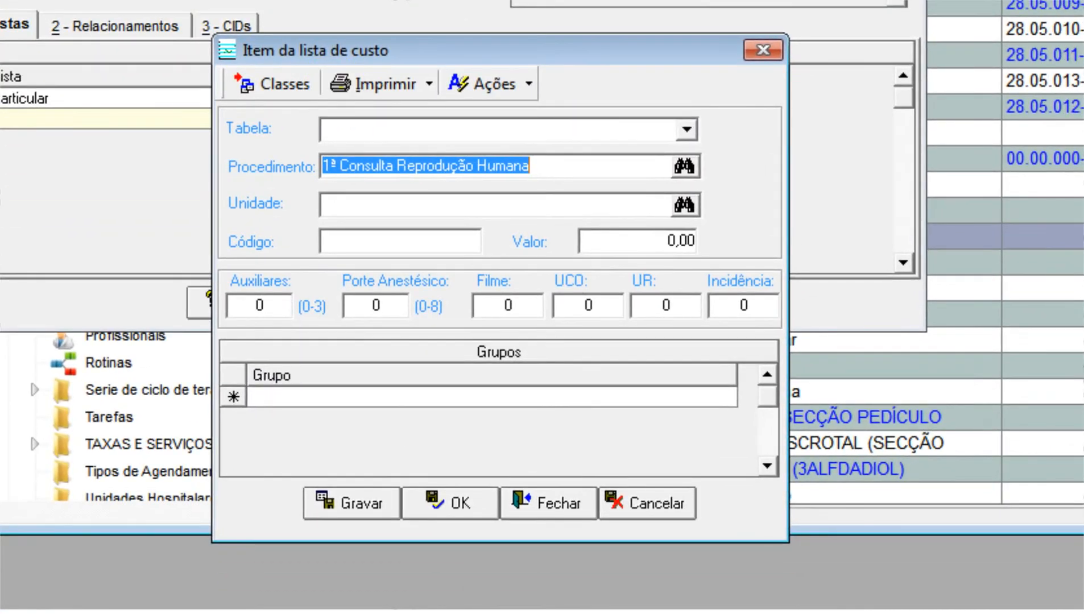
pyautogui.click(699, 200)
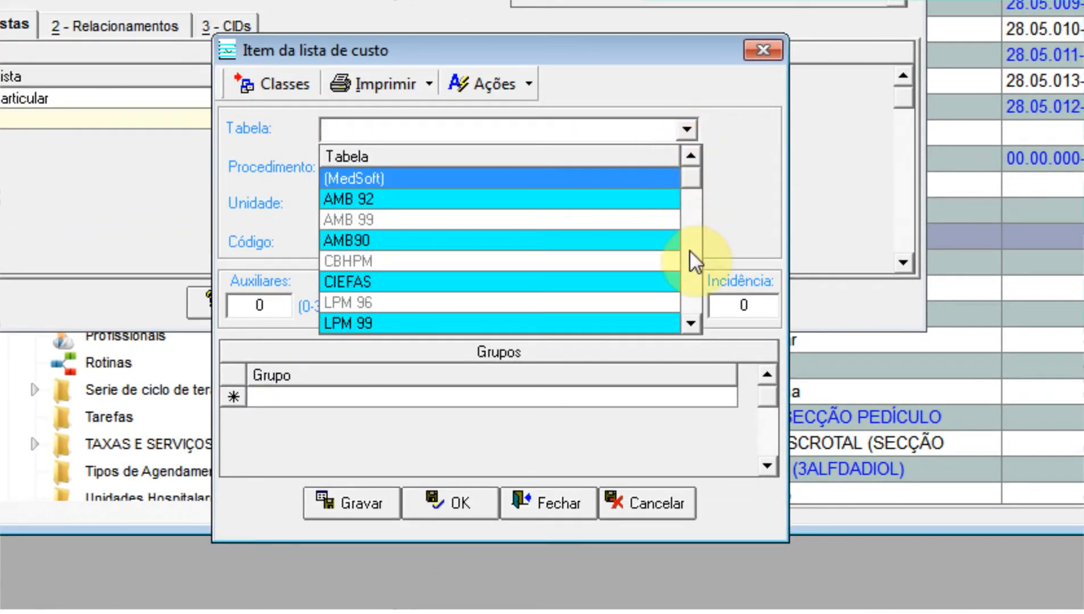
pyautogui.click(380, 262)
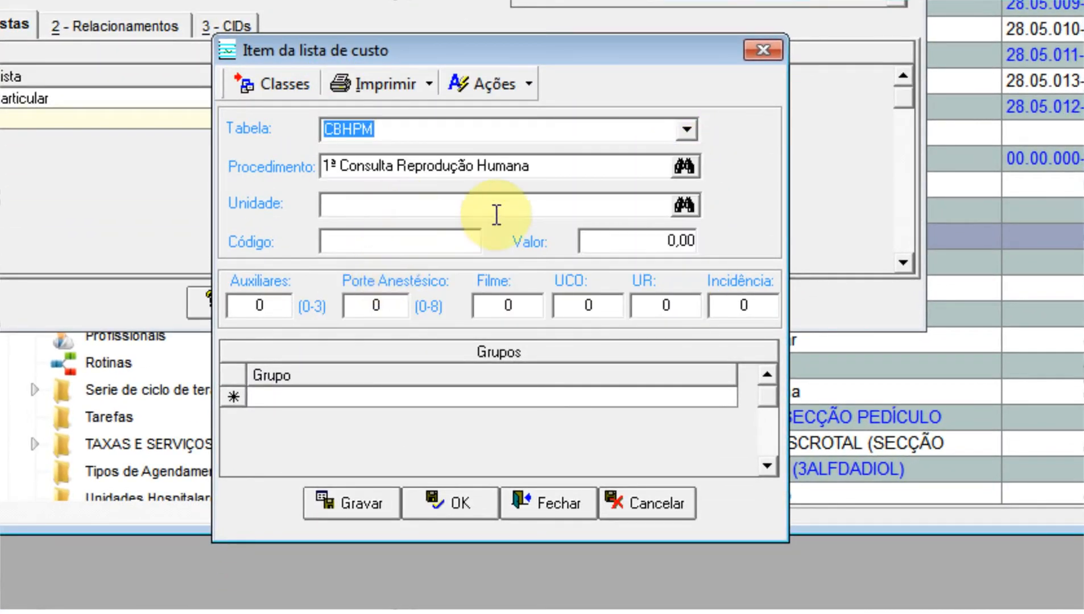
pyautogui.click(695, 206)
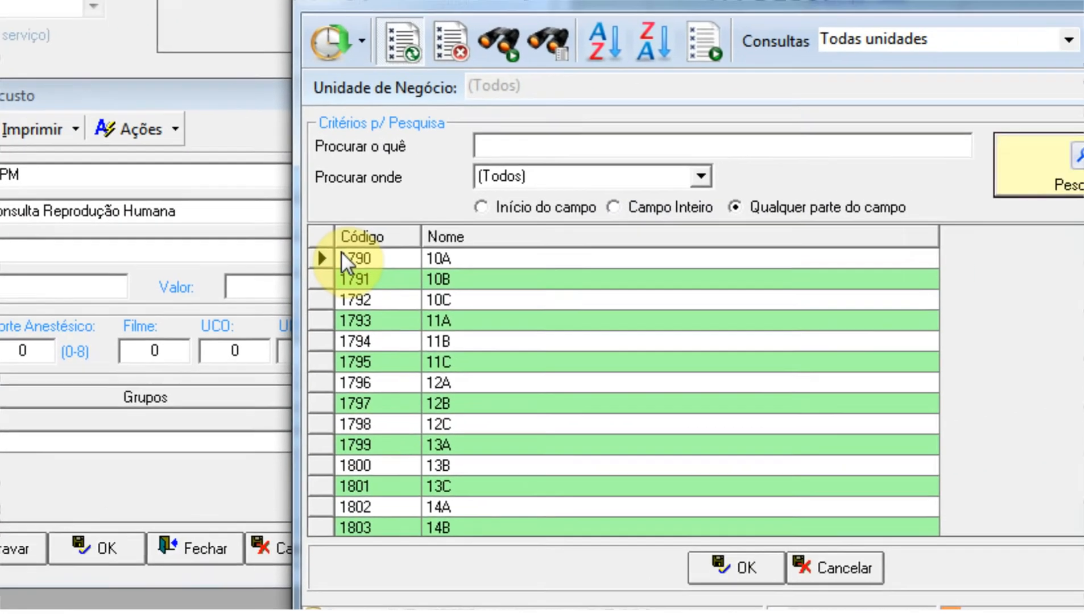
pyautogui.write('real')
pyautogui.press('Return')
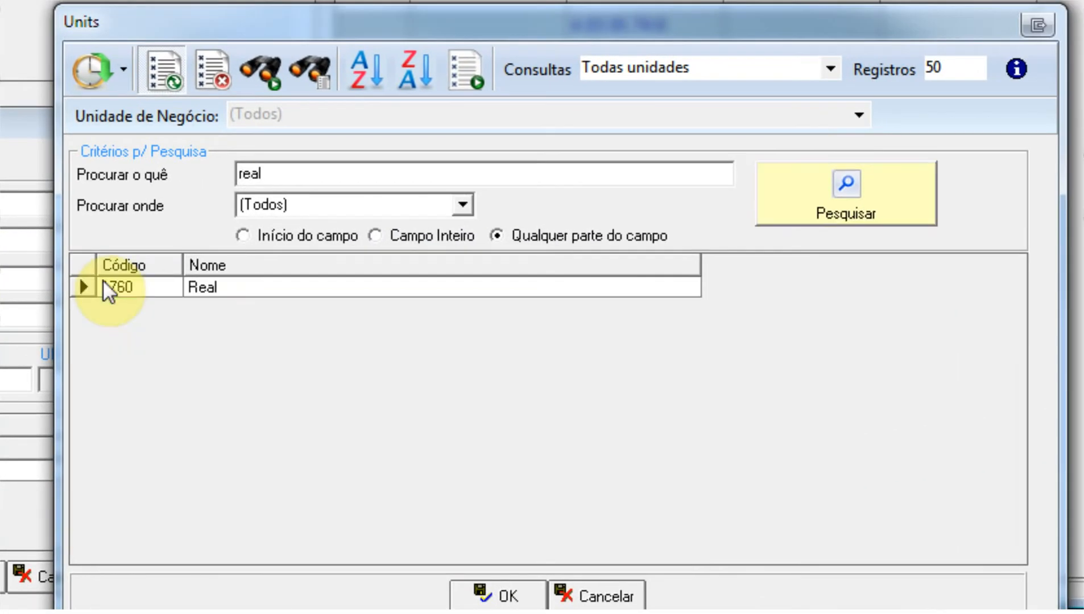
pyautogui.click(220, 291)
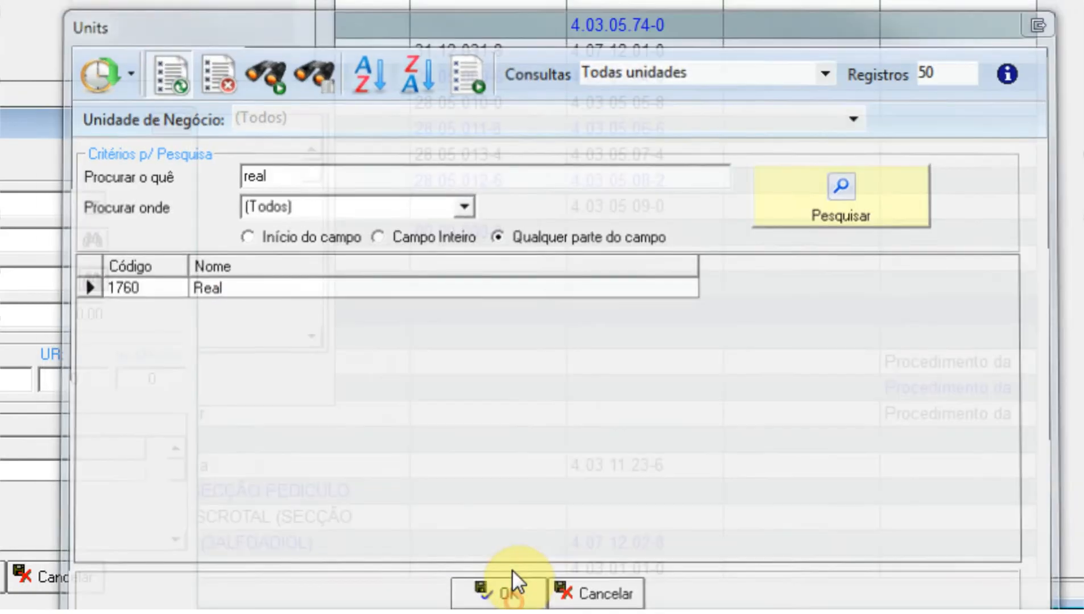
pyautogui.click(495, 596)
# Set the CBHPM item's code to 00.00.000-0 and its value to 10, and save both the item and the procedure
pyautogui.click(345, 244)
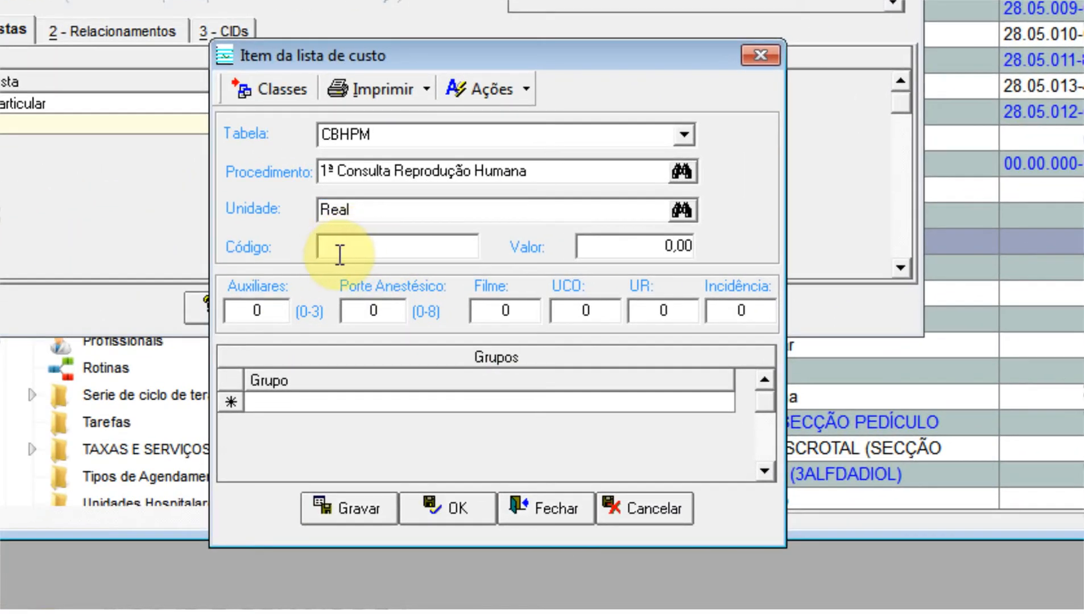
pyautogui.write('00.')
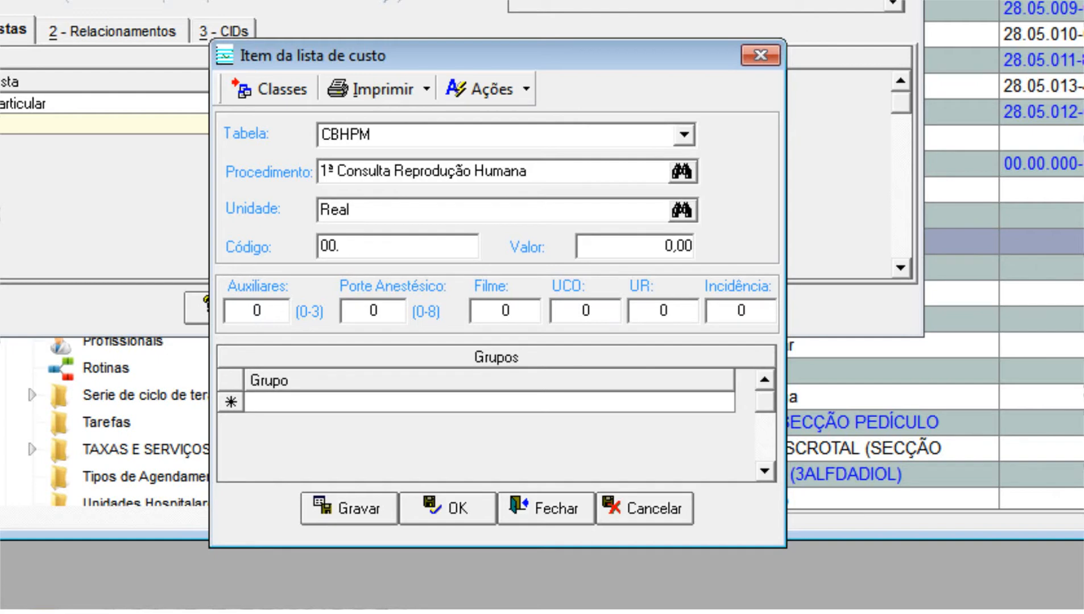
pyautogui.write('00.000-0')
pyautogui.press('Tab')
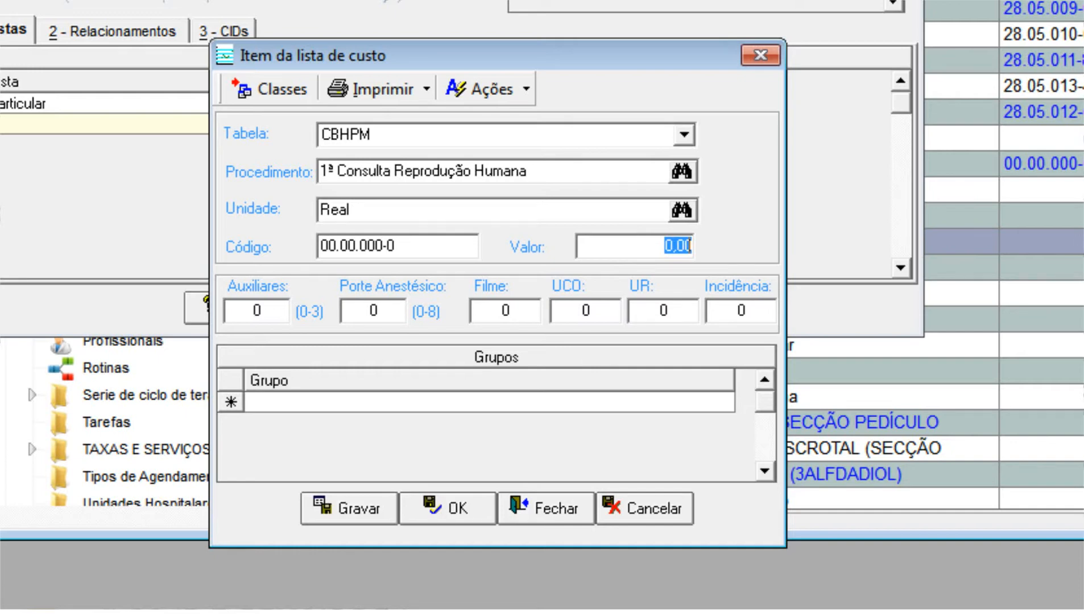
pyautogui.write('10')
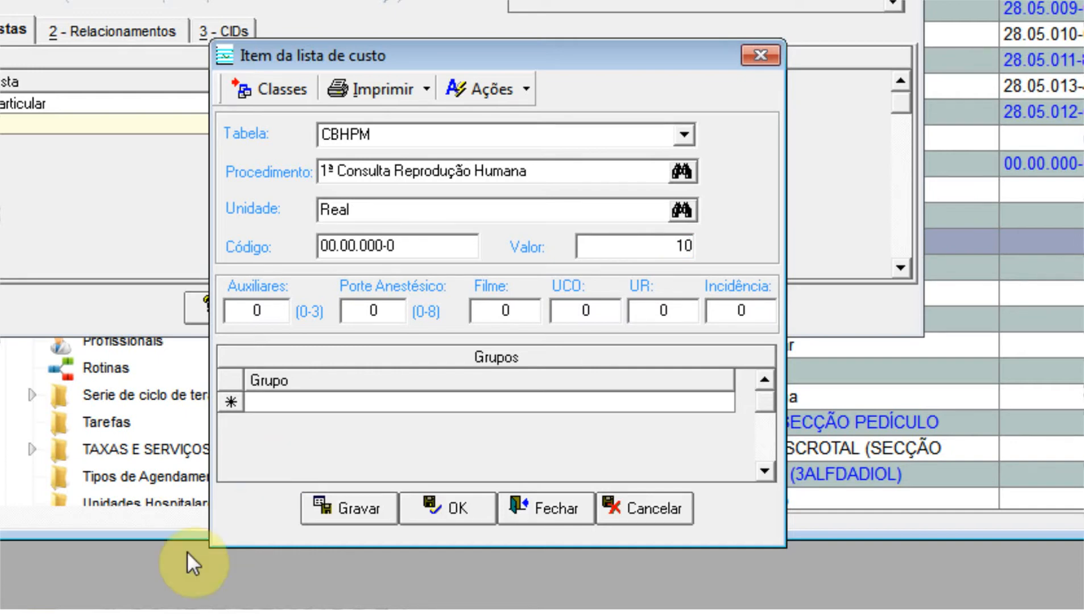
pyautogui.click(439, 512)
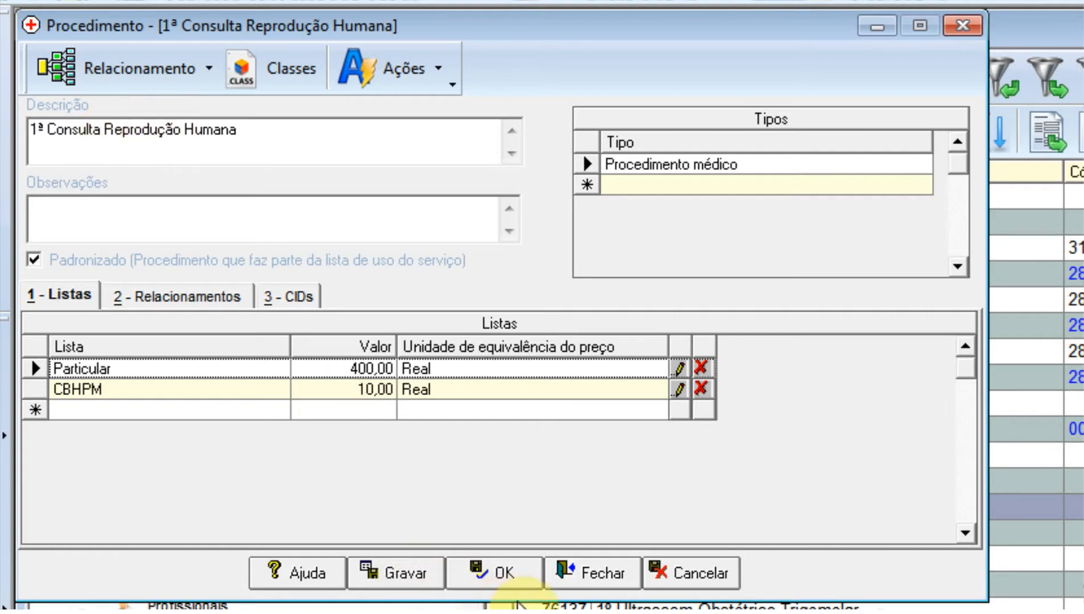
pyautogui.click(511, 573)
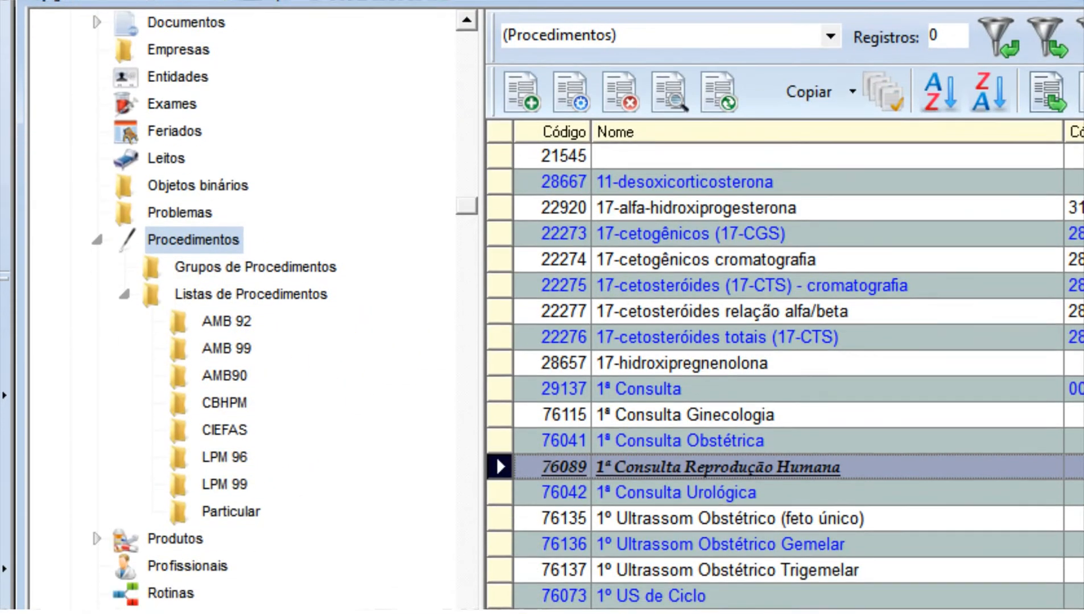
# Expand Taxas e Serviços and its Listas de Taxas e Serviços in the tree to view the available lists
pyautogui.click(182, 511)
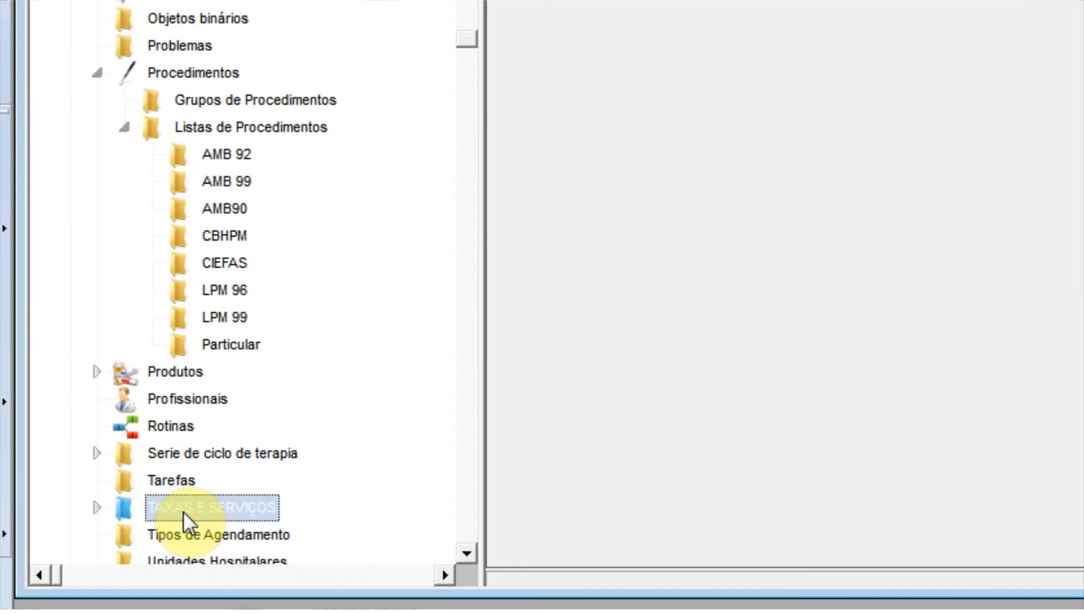
pyautogui.click(96, 508)
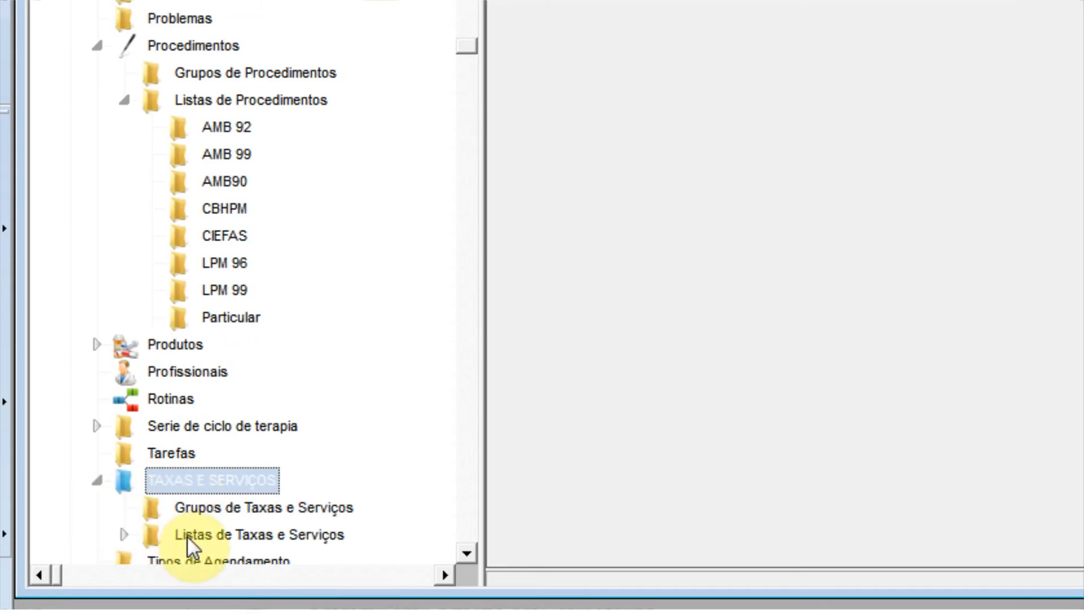
pyautogui.click(122, 535)
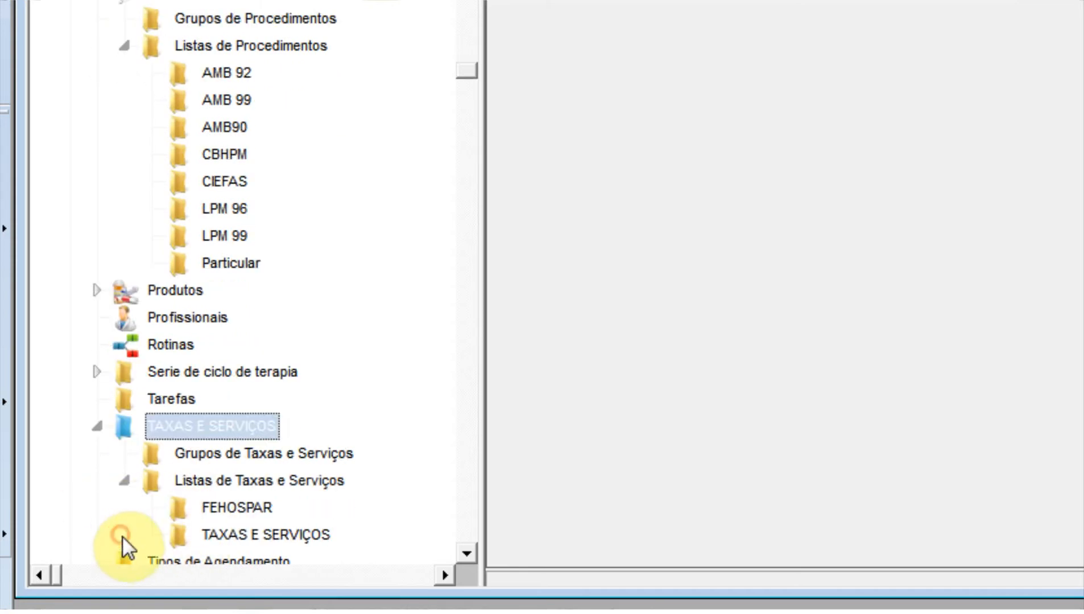
pyautogui.click(242, 534)
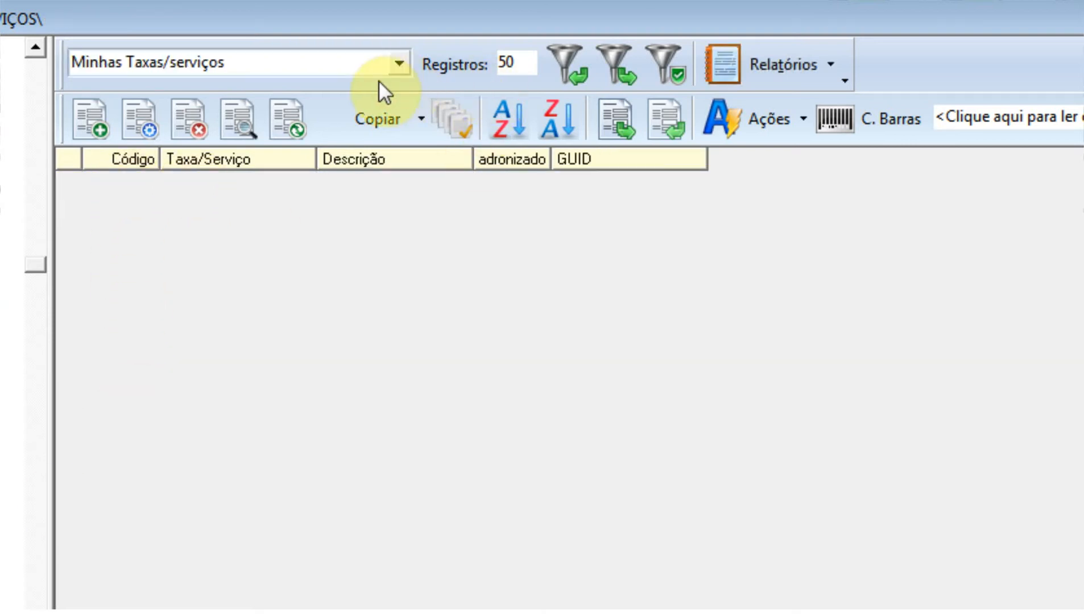
# List all fees and services with the (Taxas e Serviços) filter and widen the Nome column to read the full names
pyautogui.click(399, 64)
pyautogui.click(228, 91)
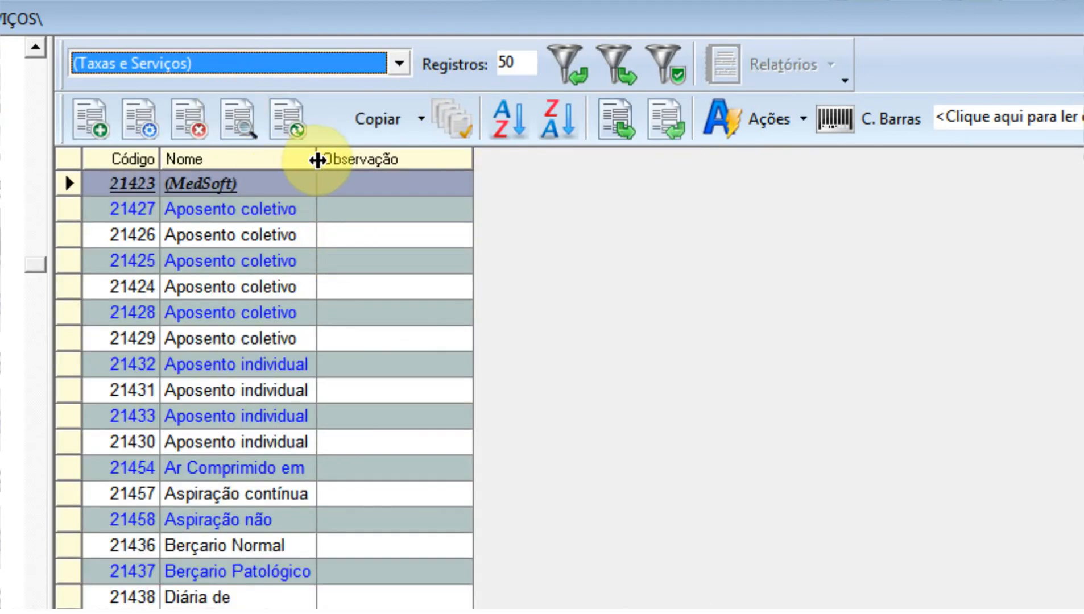
pyautogui.moveTo(312, 161); pyautogui.dragTo(678, 160)
pyautogui.scroll(-2, 388, 316)
pyautogui.scroll(-9, 389, 324)
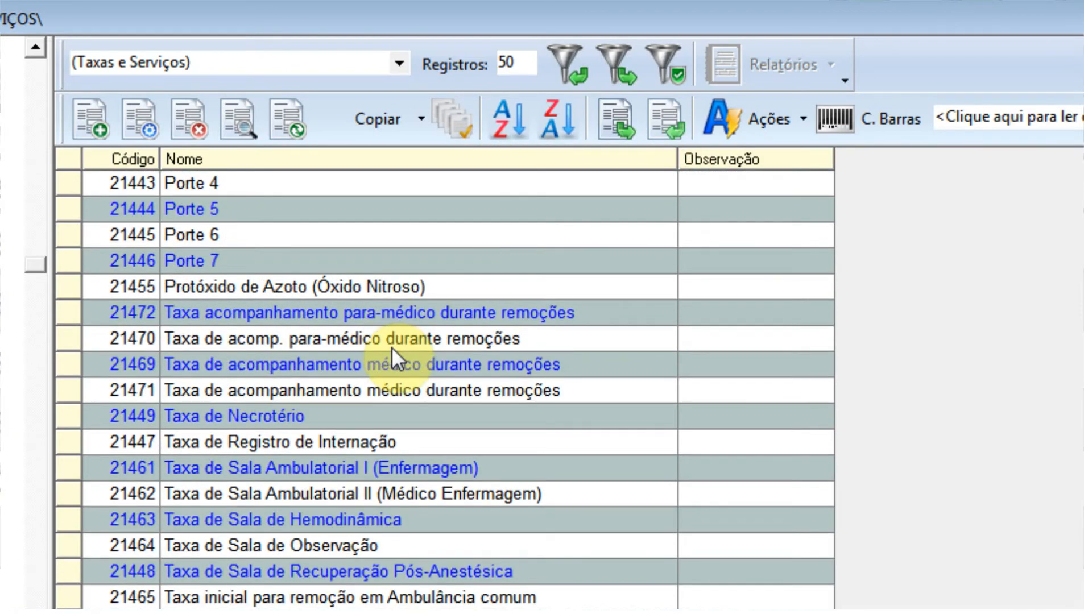
# Open the Protóxido de Azoto (Óxido Nitroso) fee, review its FEHOSPAR price and unit, and close the record
pyautogui.click(392, 347)
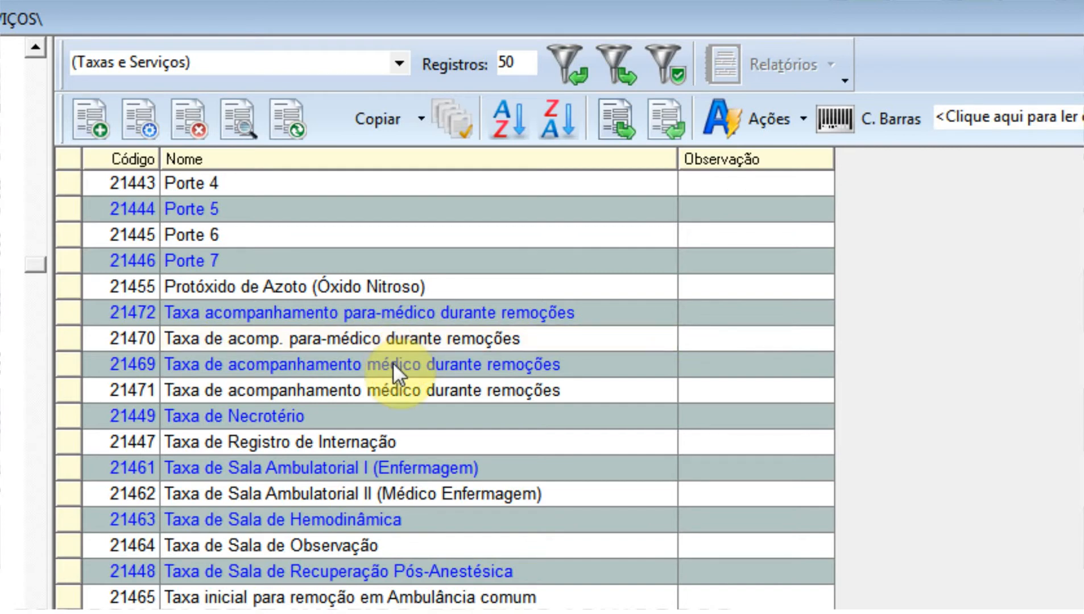
pyautogui.click(392, 363)
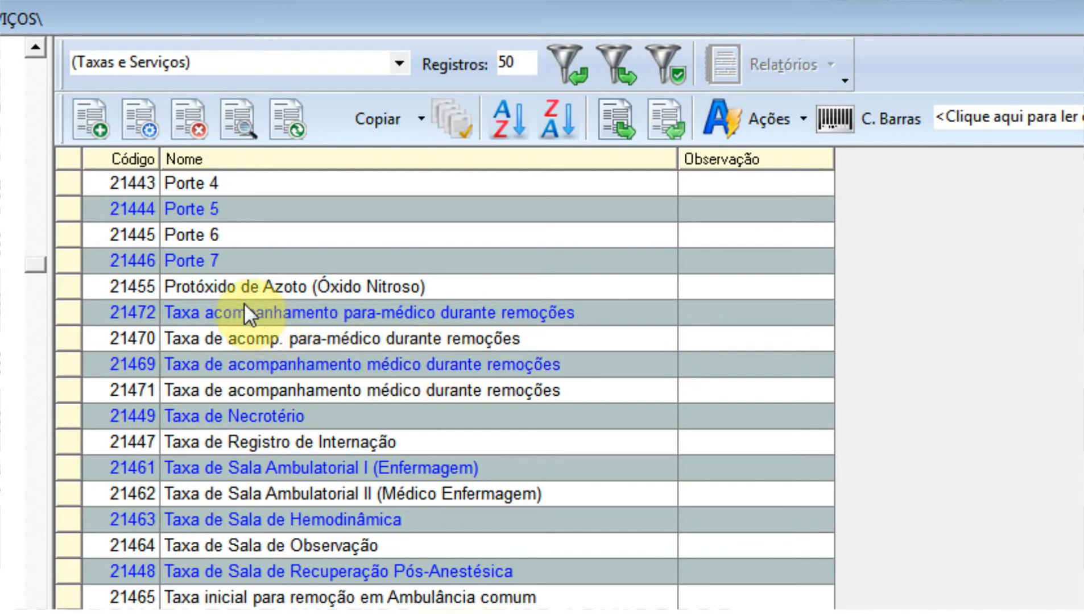
pyautogui.click(232, 291)
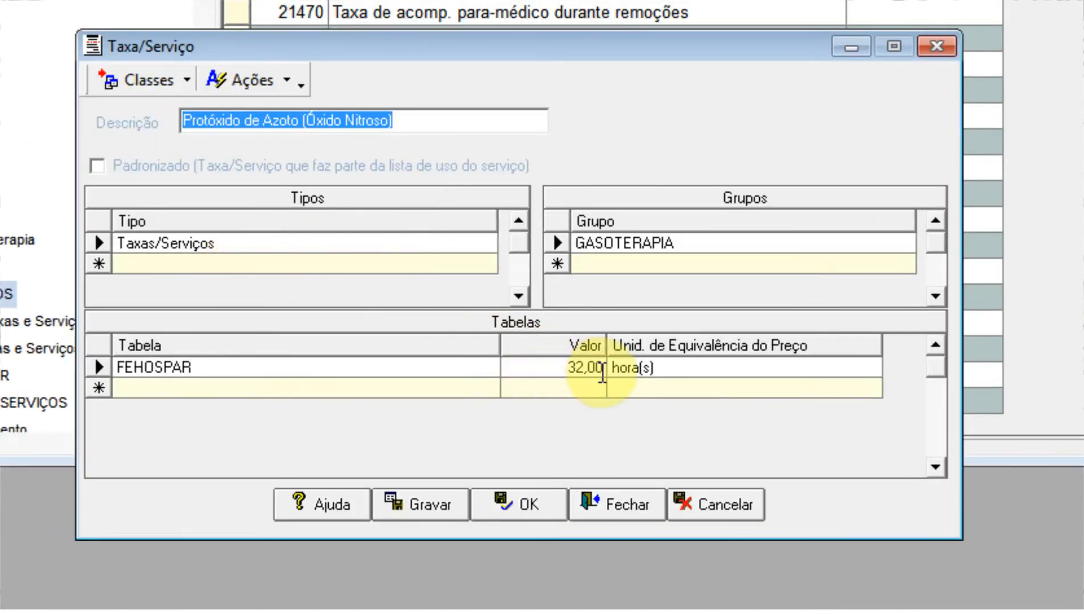
pyautogui.click(570, 367)
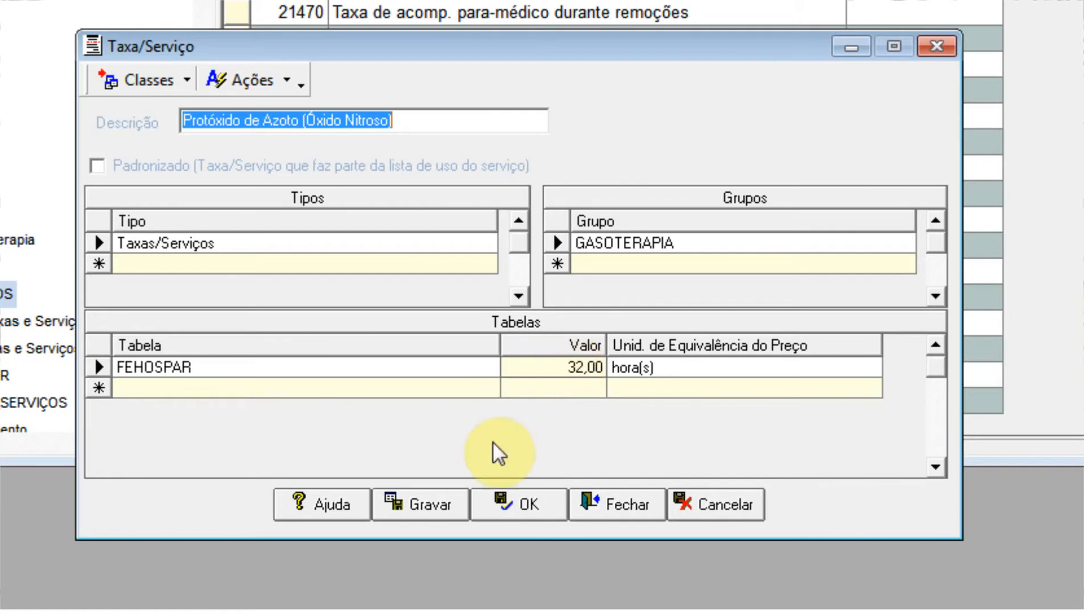
pyautogui.click(545, 511)
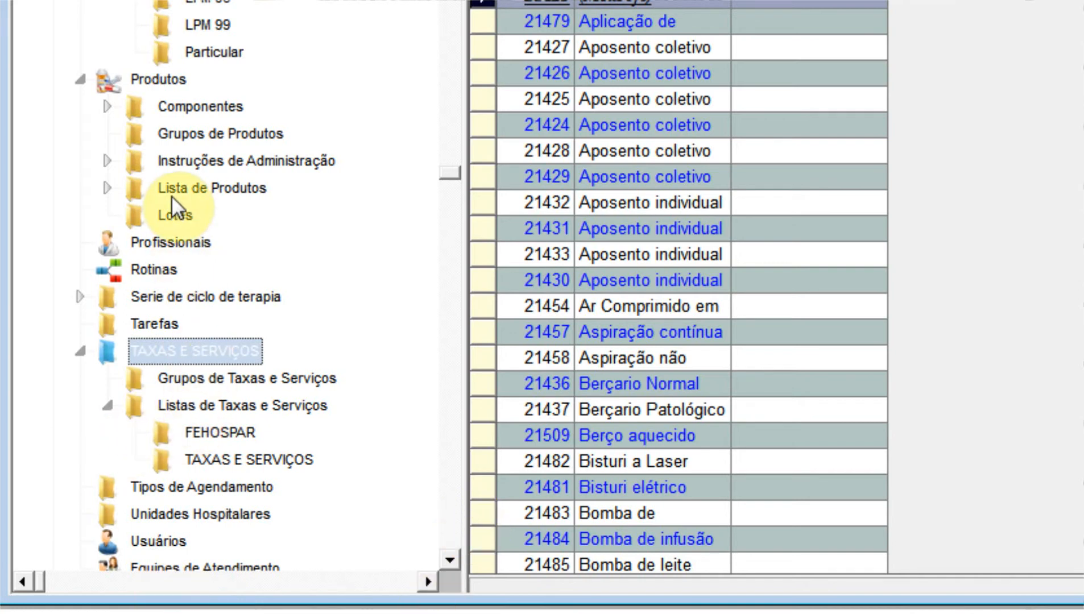
# Show the Produtos records and list all of them with the (Produtos) filter
pyautogui.click(155, 81)
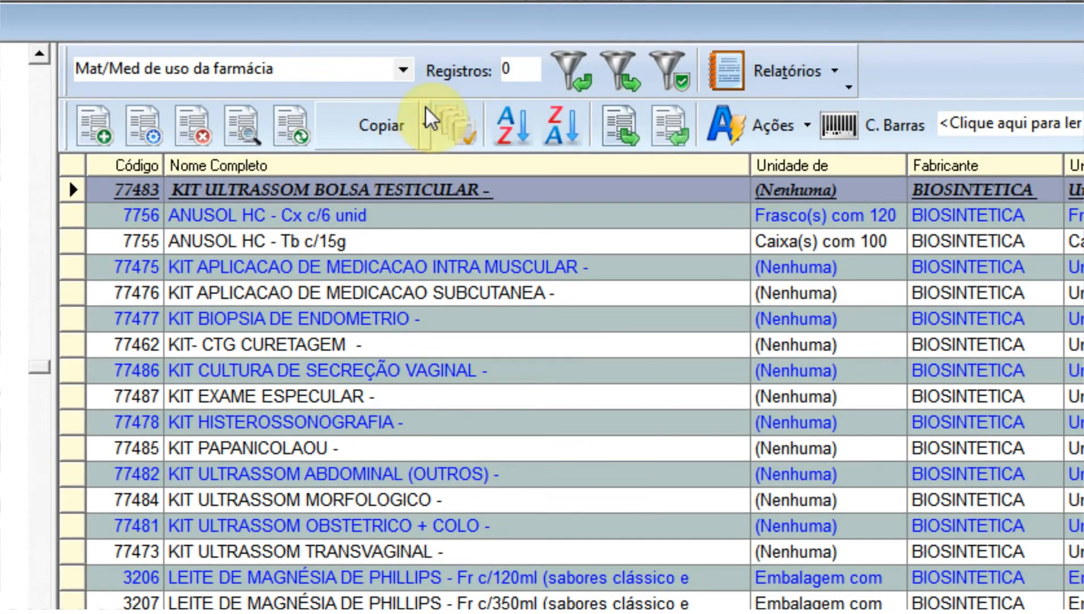
pyautogui.click(403, 70)
pyautogui.moveTo(400, 169); pyautogui.dragTo(392, 106)
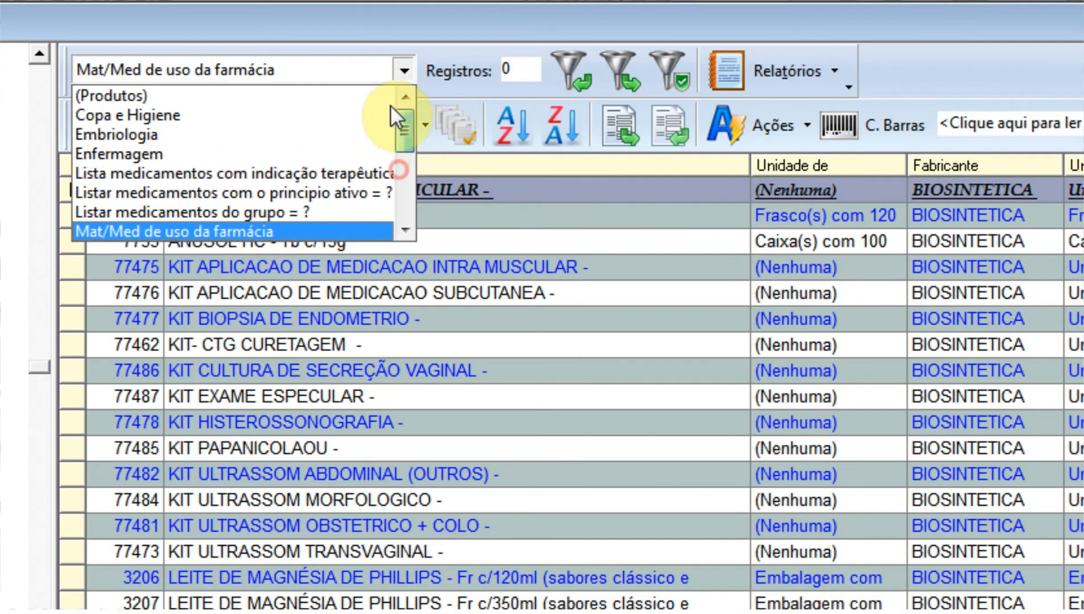
pyautogui.click(183, 94)
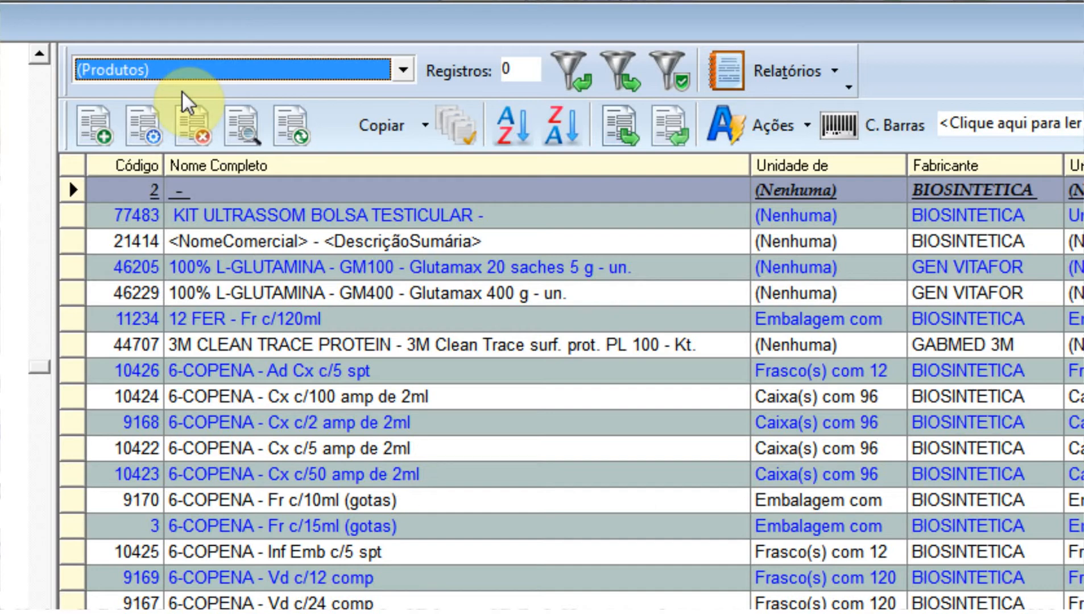
# Search the product list for "ass" in the Nome Completo field and close the search
pyautogui.click(244, 129)
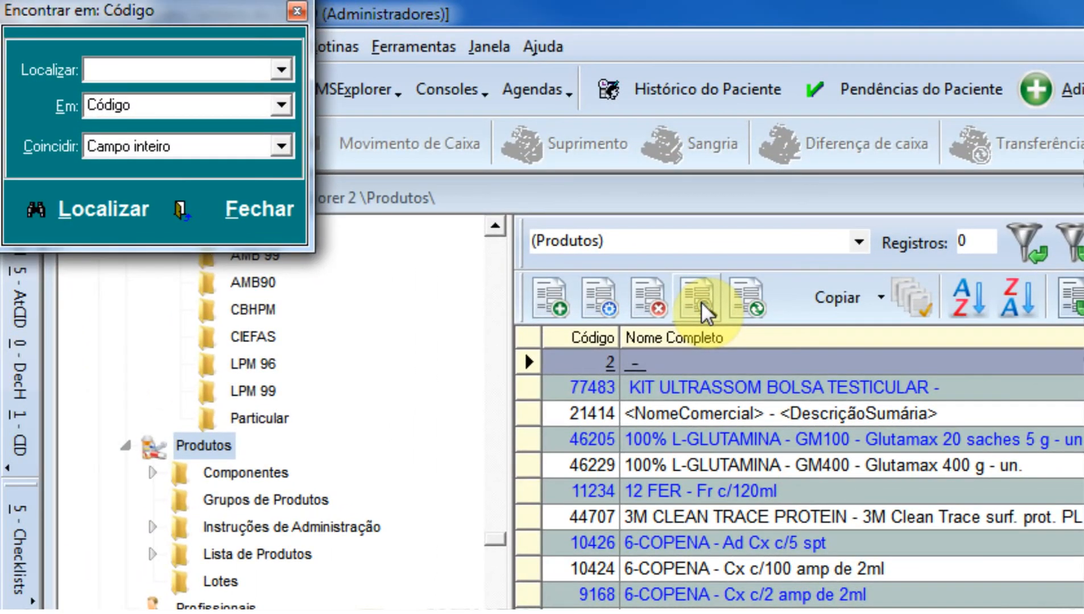
pyautogui.write('ass')
pyautogui.click(121, 45)
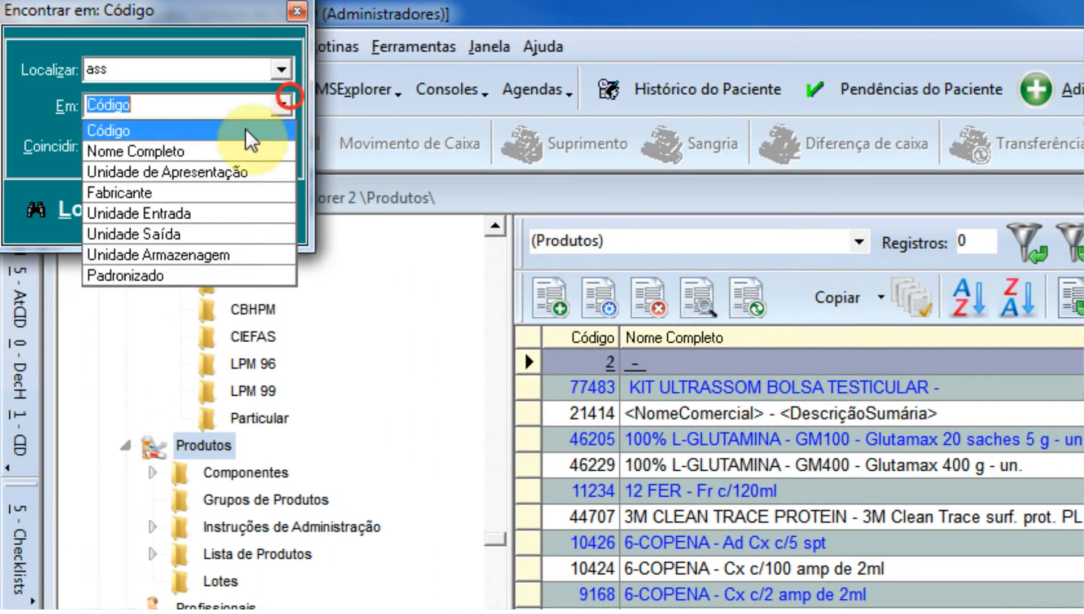
pyautogui.click(165, 152)
pyautogui.click(80, 216)
pyautogui.click(249, 218)
# Open the AUGUSTINE cassete/ser blood-warming set from the product list and examine the price list in its stock details
pyautogui.scroll(-10, 797, 455)
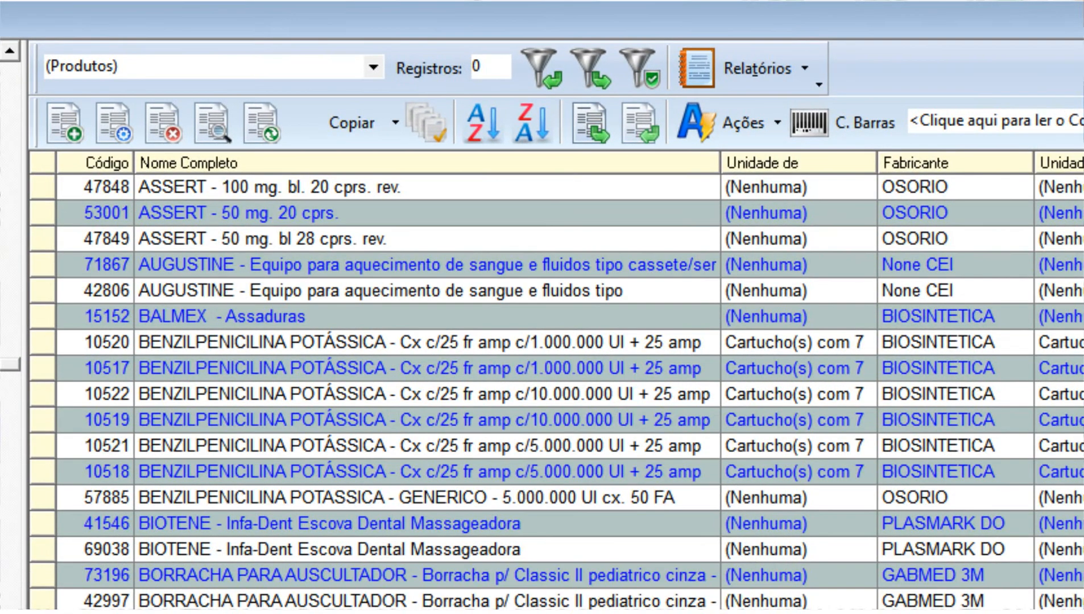
pyautogui.scroll(3, 557, 393)
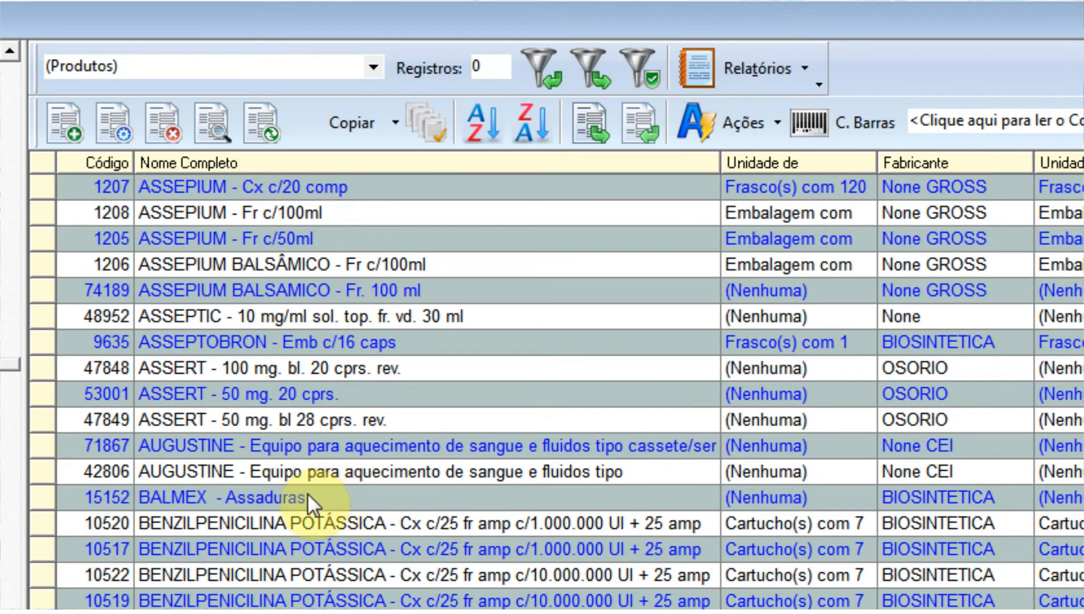
pyautogui.doubleClick(225, 444)
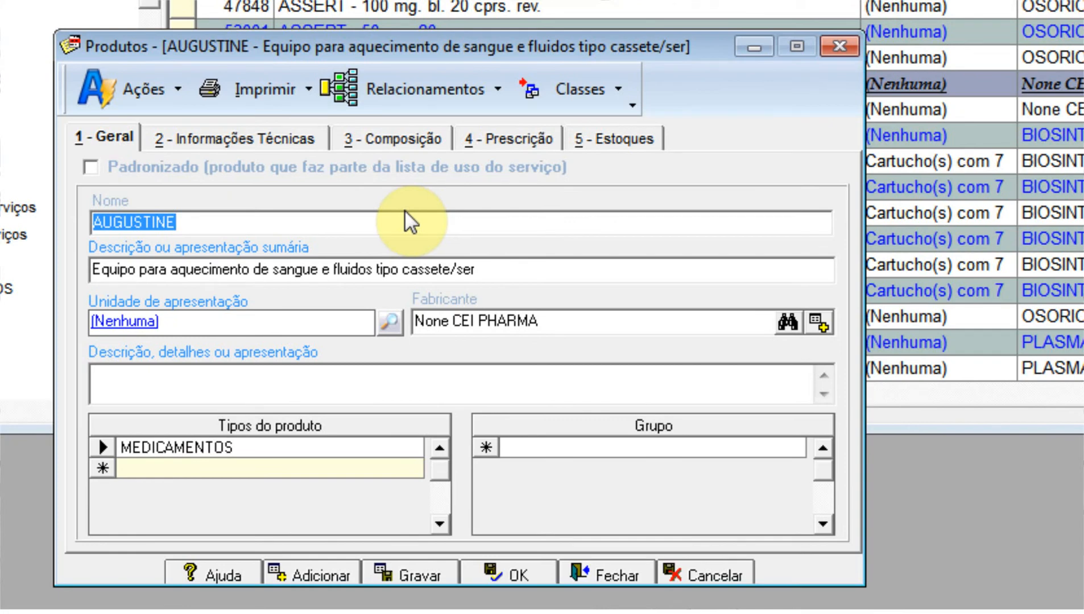
pyautogui.click(628, 138)
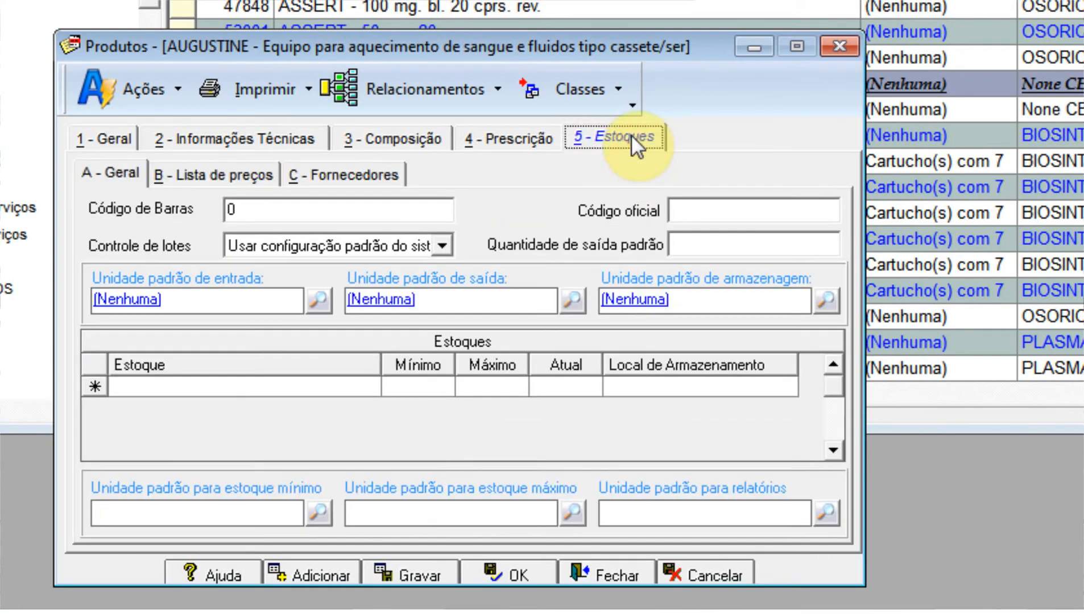
pyautogui.click(222, 171)
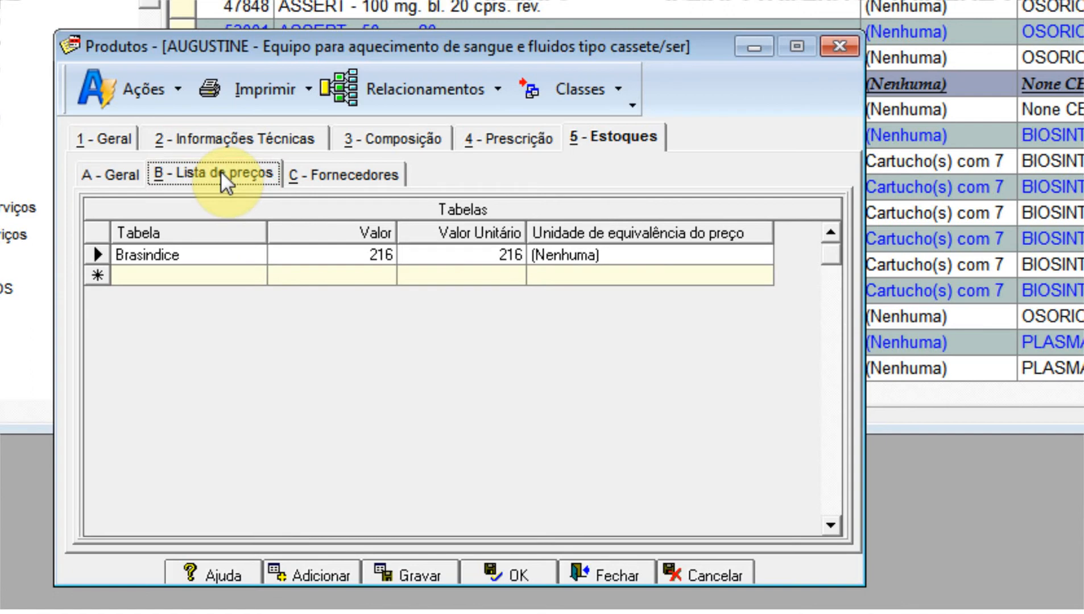
# Add a Particular entry with a Valor of 10 to the AUGUSTINE set's price list and save the product record
pyautogui.click(160, 257)
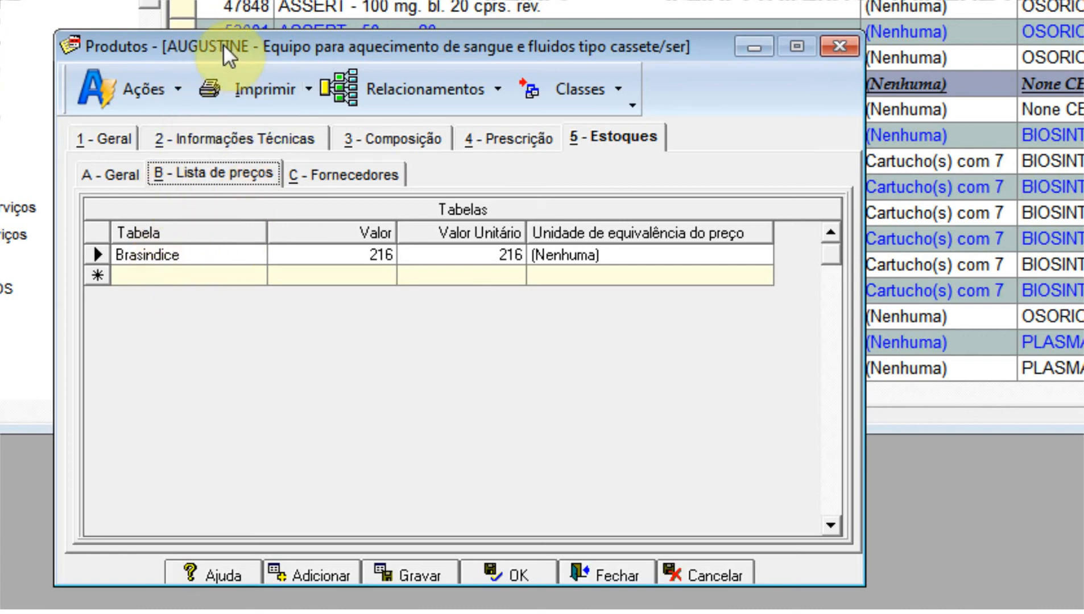
pyautogui.click(387, 271)
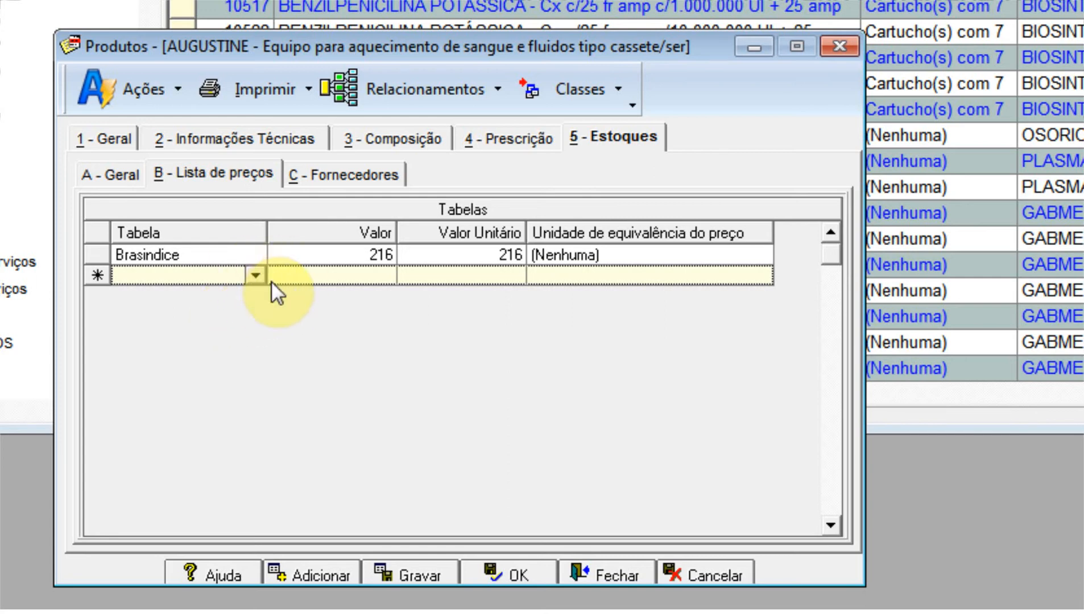
pyautogui.click(250, 281)
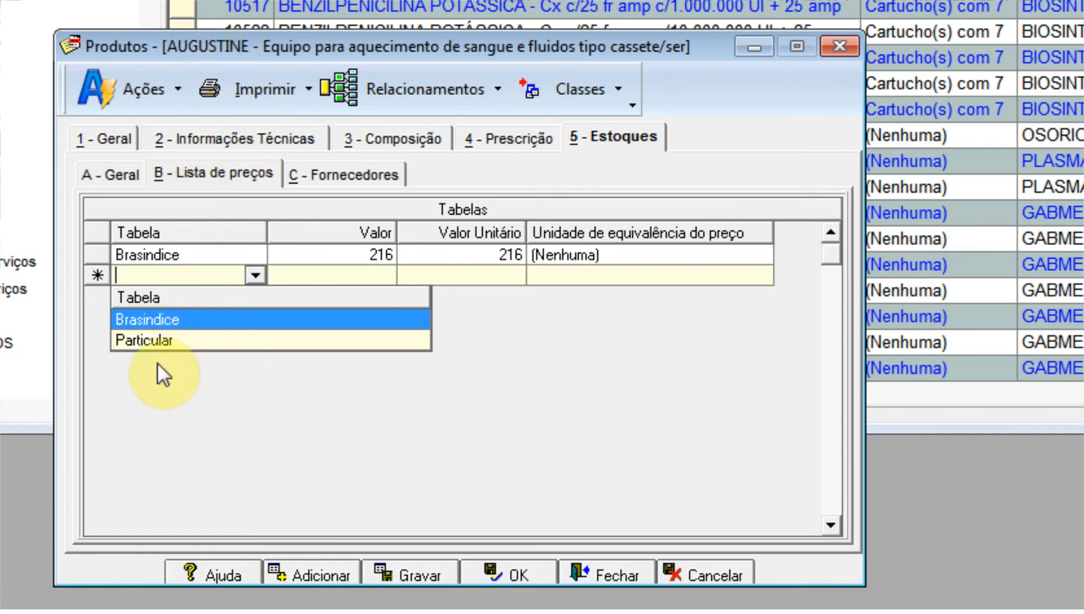
pyautogui.click(148, 341)
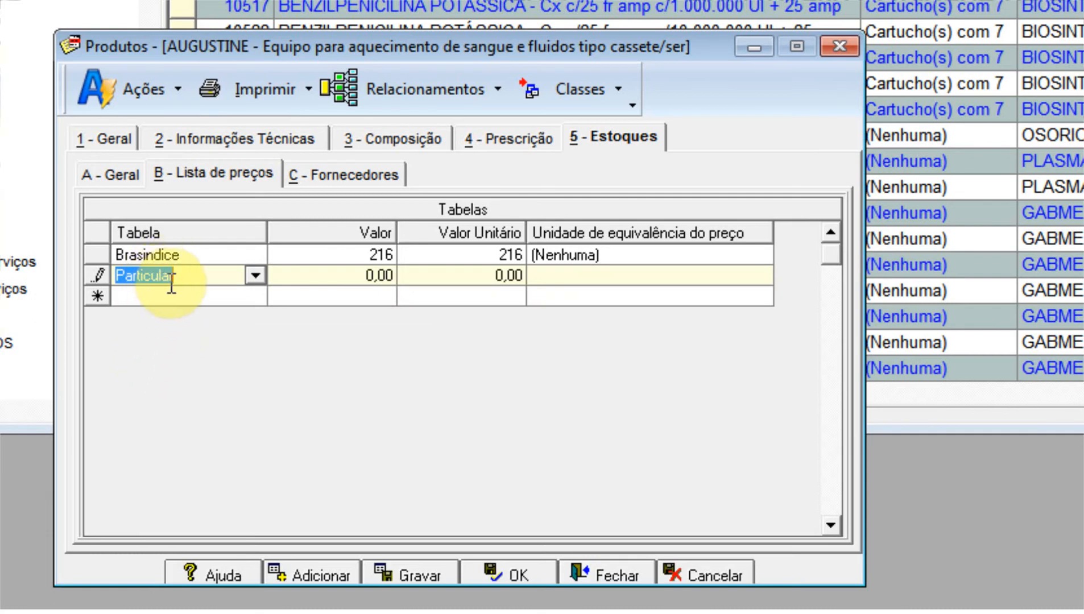
pyautogui.click(351, 275)
pyautogui.moveTo(365, 279); pyautogui.dragTo(419, 280)
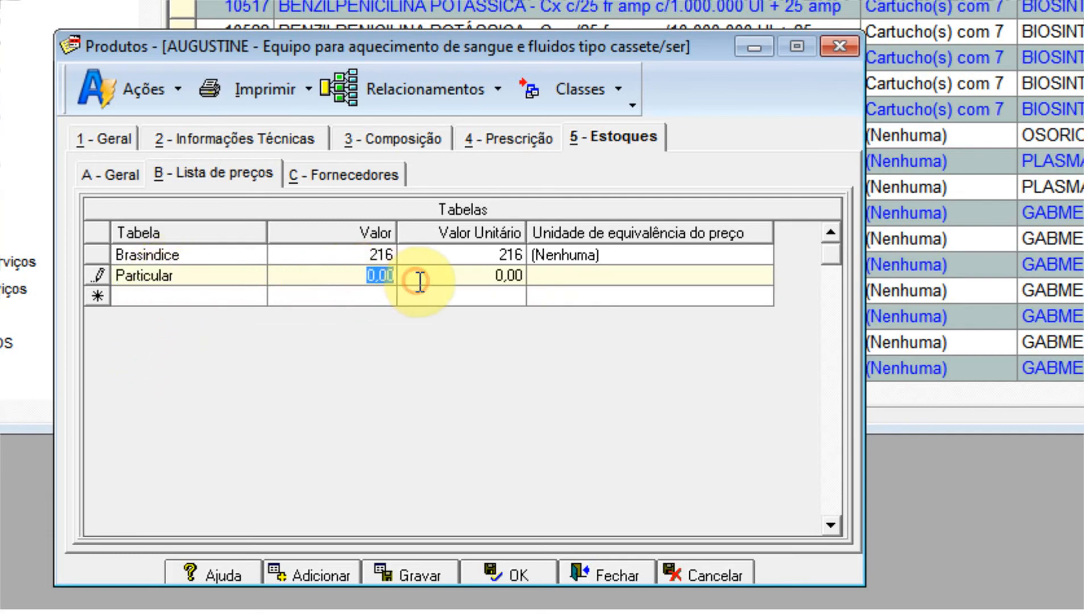
pyautogui.write('10')
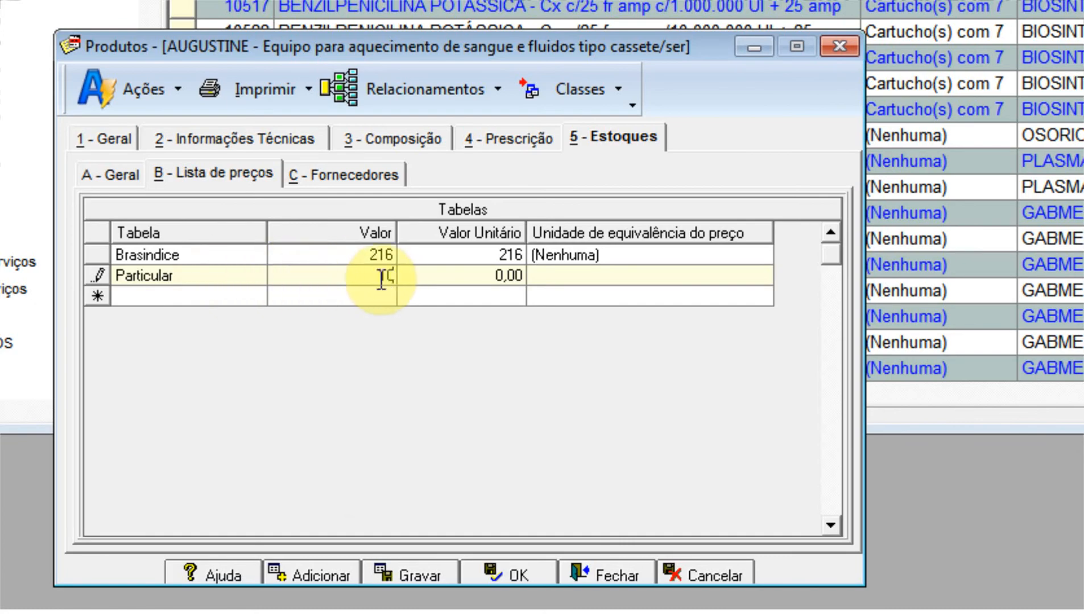
pyautogui.click(389, 573)
pyautogui.click(519, 575)
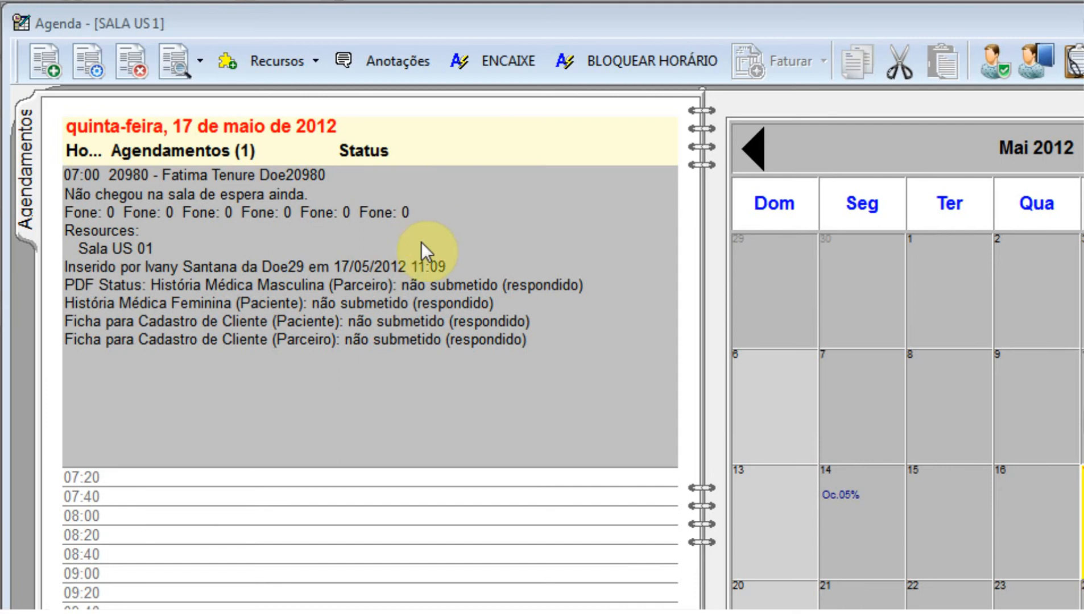
# Open the client record of the 07:00 appointment in the SALA US 1 agenda, review its billing categories, and close it with OK
pyautogui.click(212, 190)
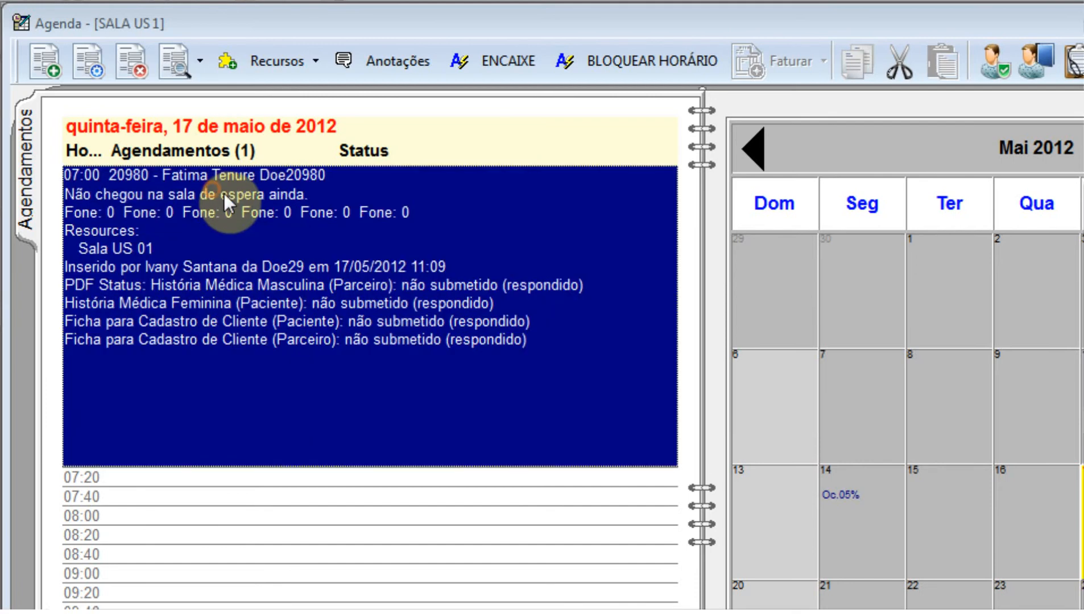
pyautogui.click(1041, 63)
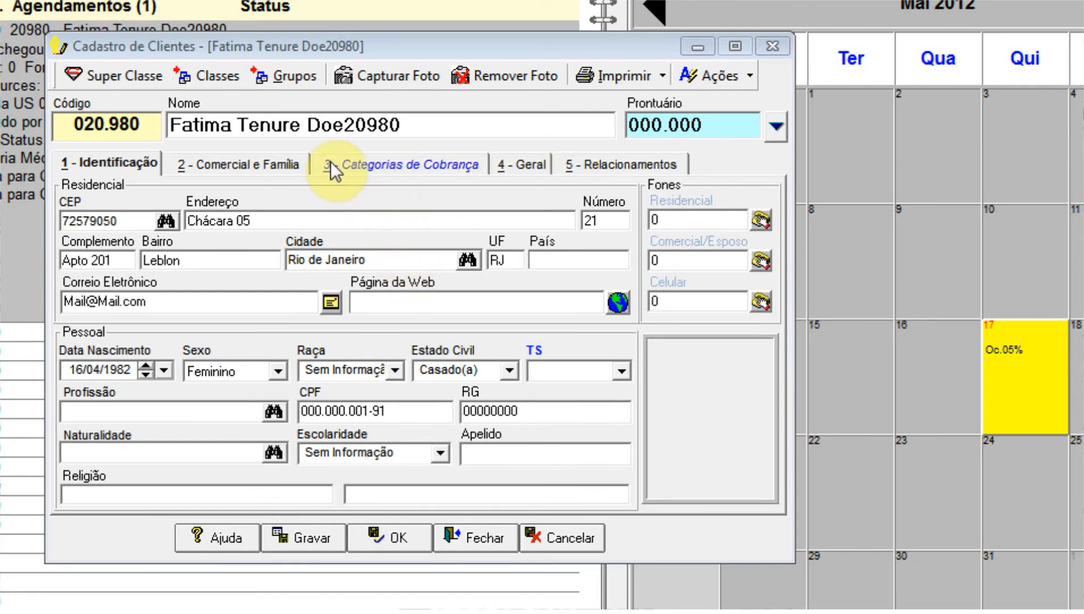
pyautogui.click(430, 166)
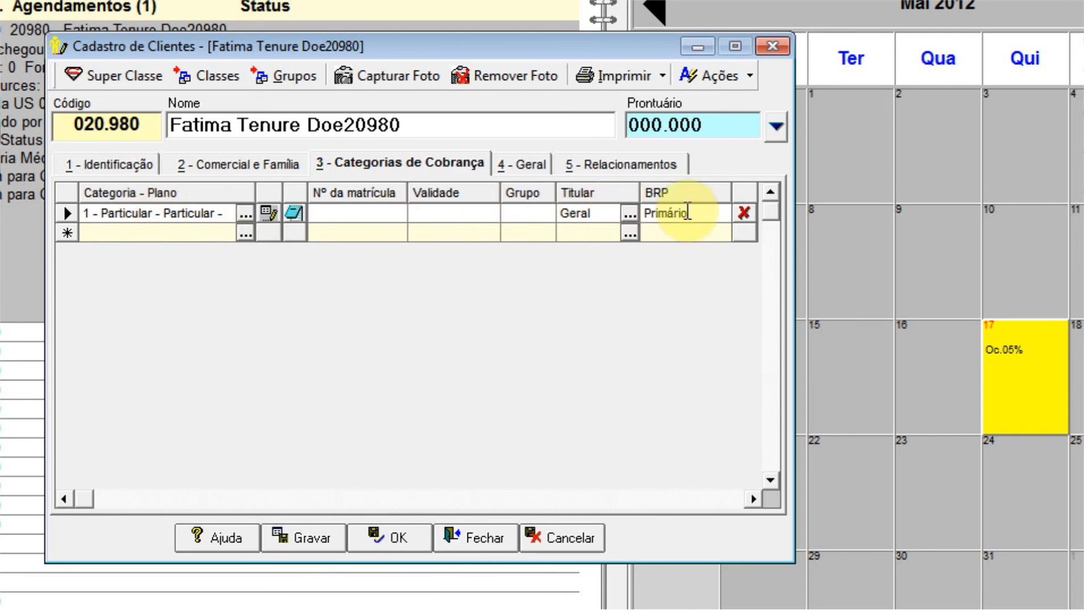
pyautogui.click(404, 540)
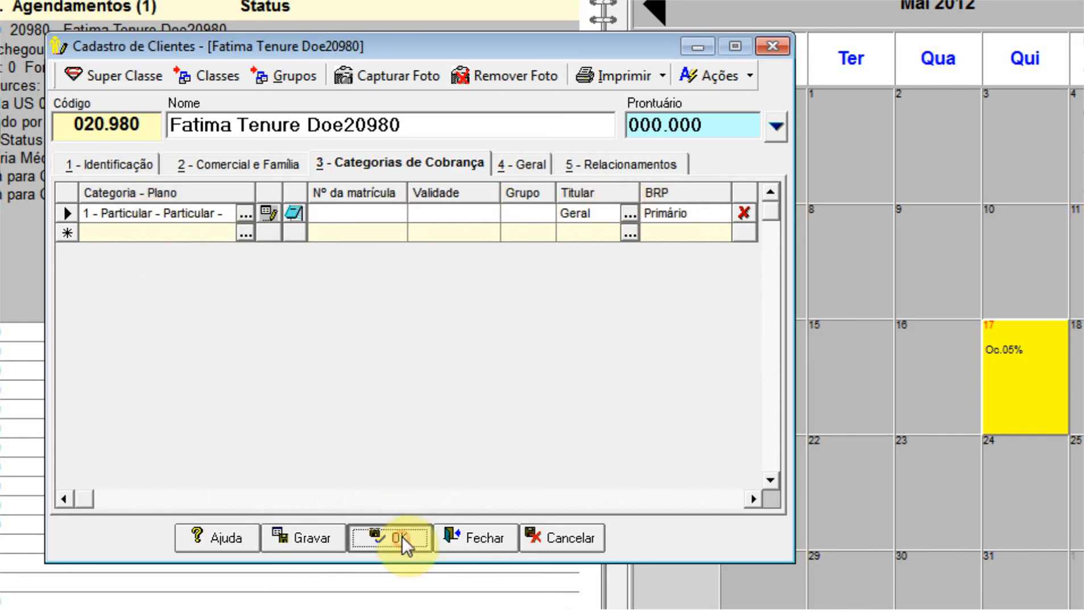